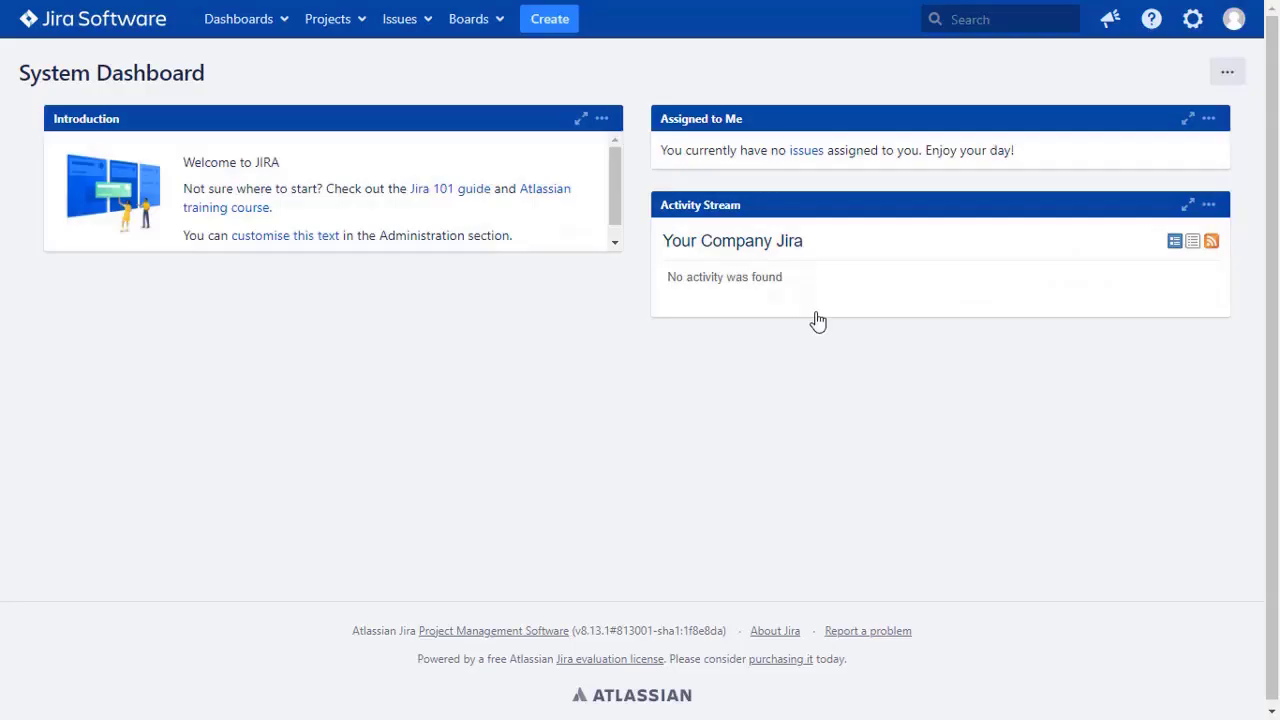
- Install miniOrange's OAuth/OpenID Connect (OIDC) for Jira SSO app as a free trial from a Marketplace search for 'oauth sso'
click(1192, 20)
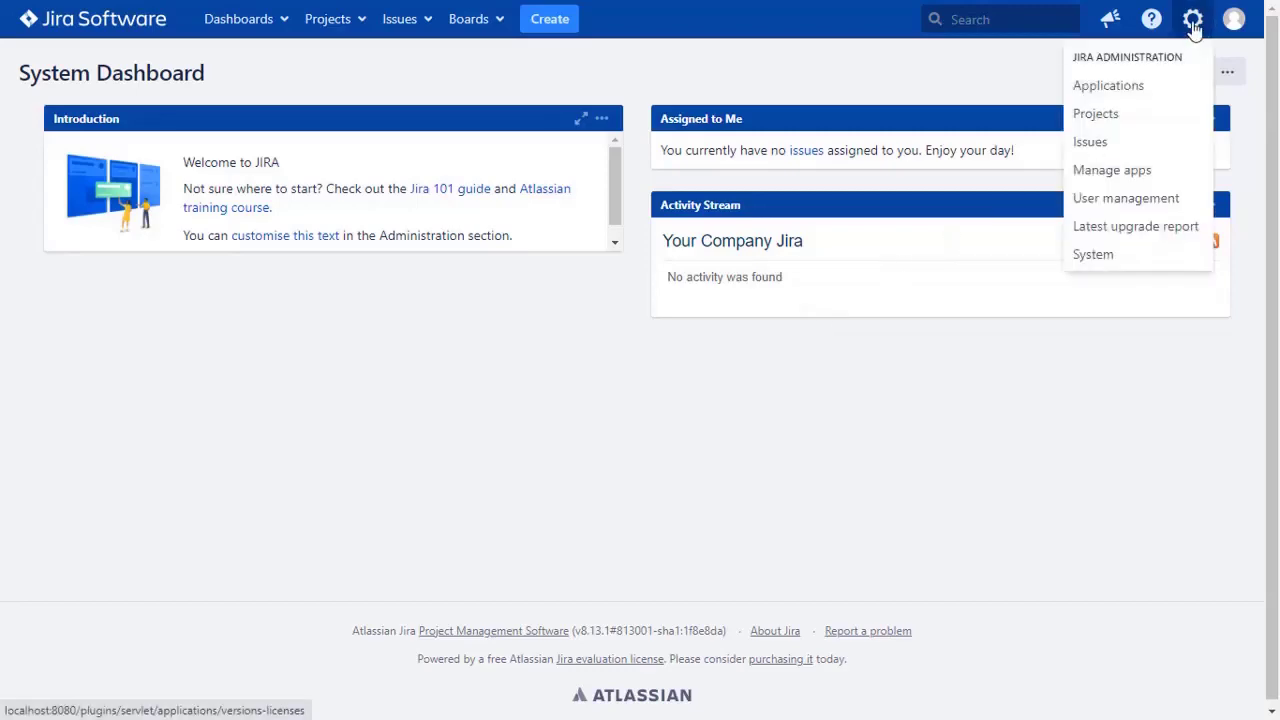
click(1171, 178)
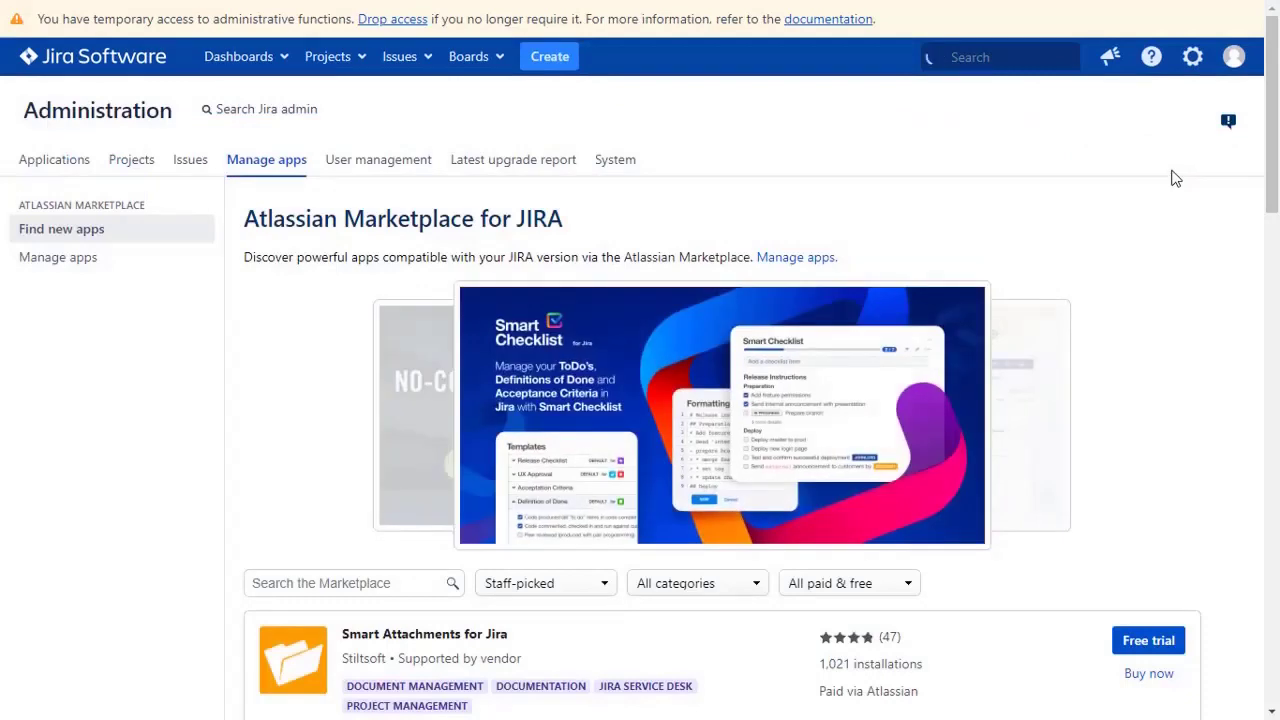
scroll(1171, 177, down, 2)
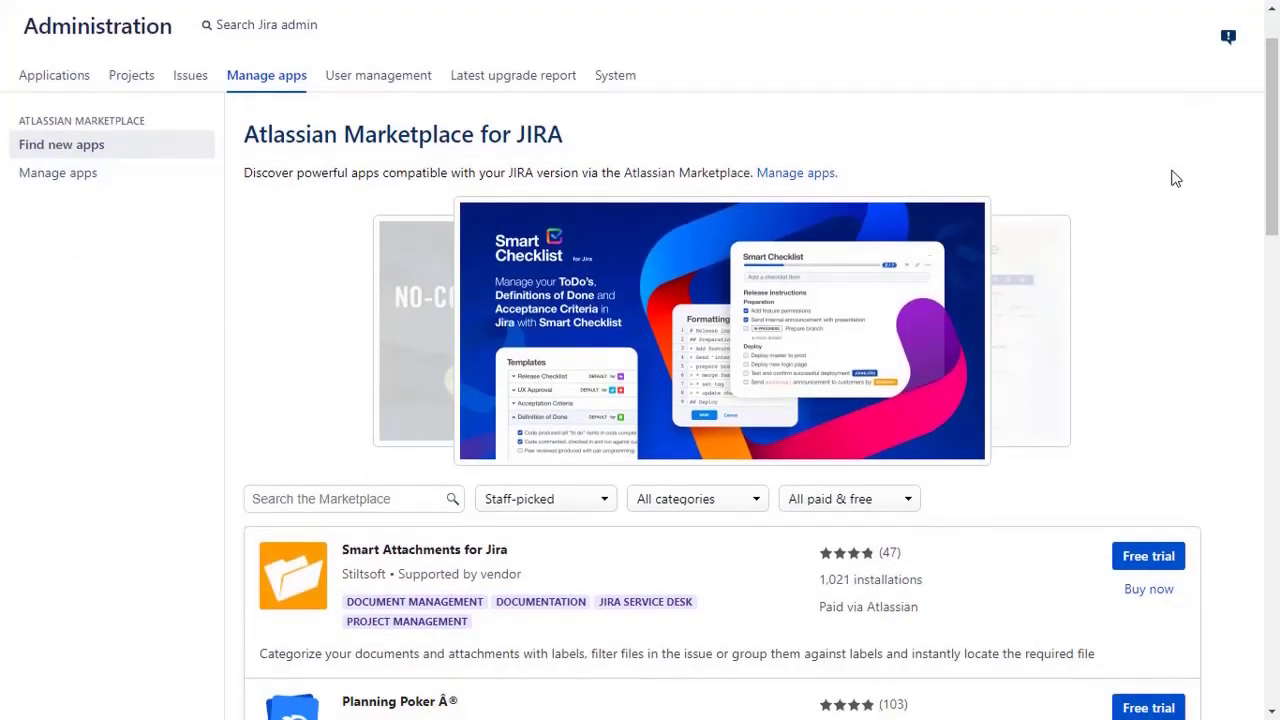
click(394, 442)
text(oauth sso)
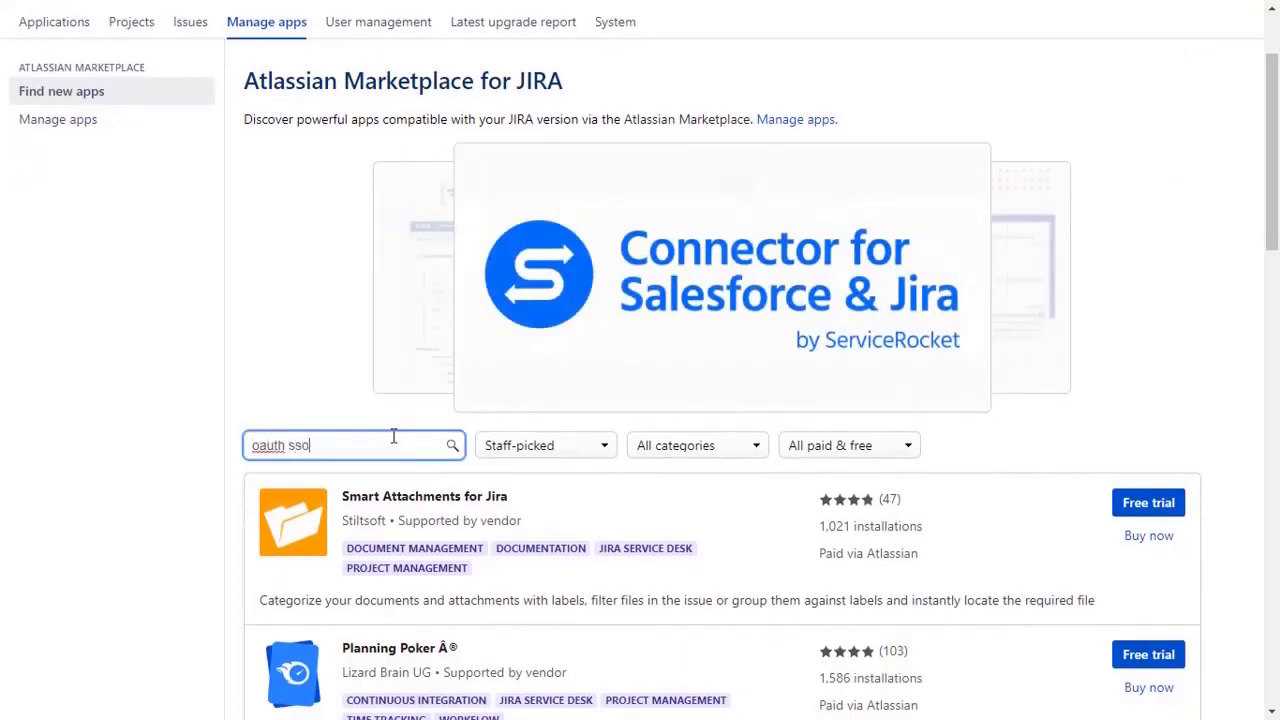
key(Return)
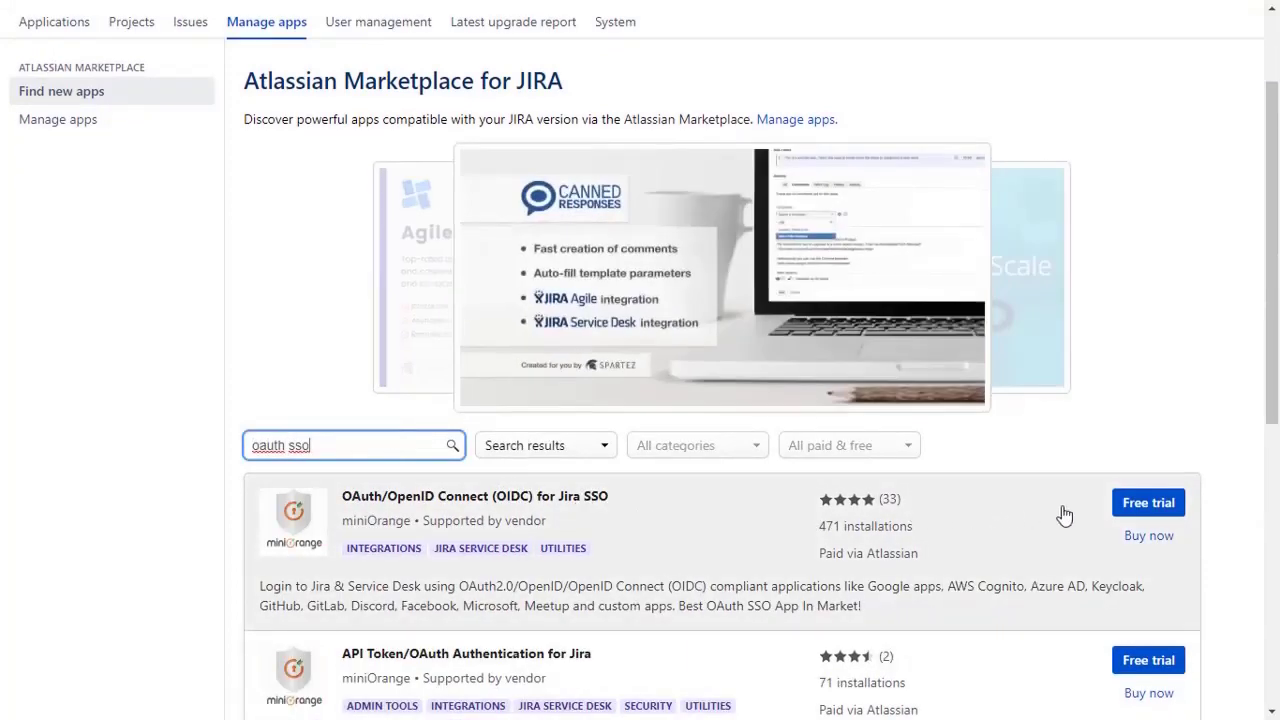
click(1140, 510)
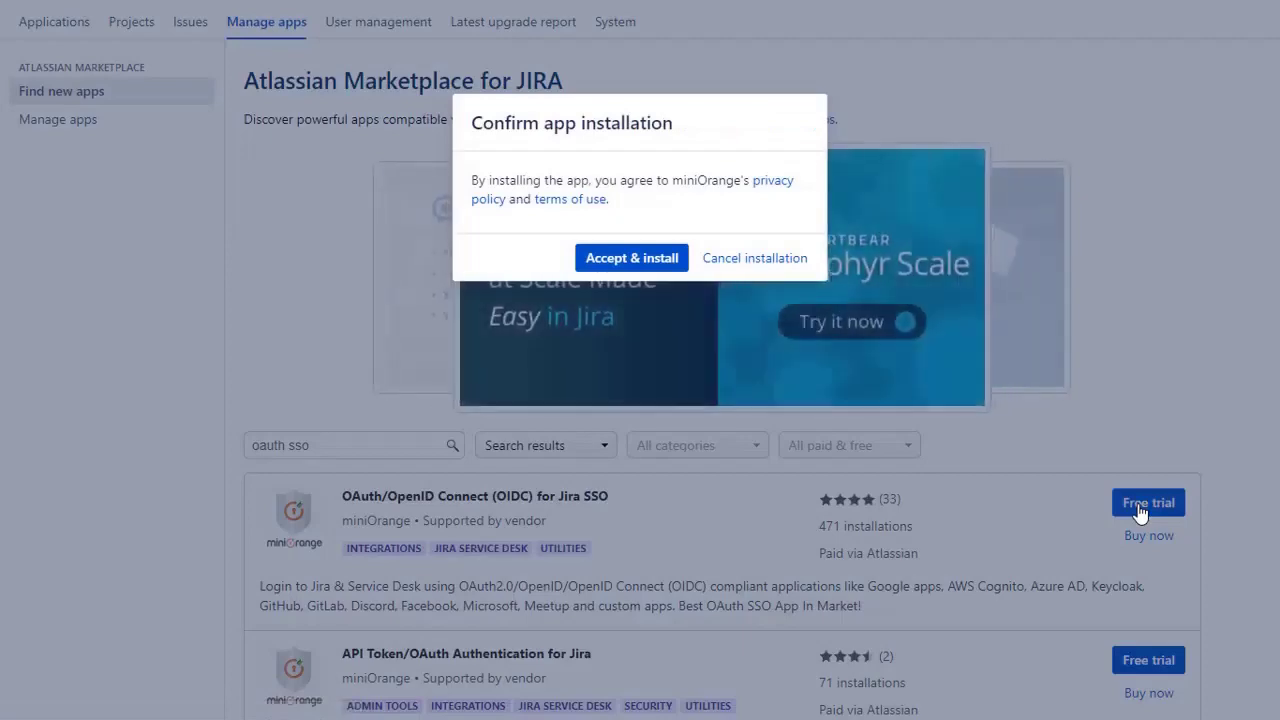
click(650, 262)
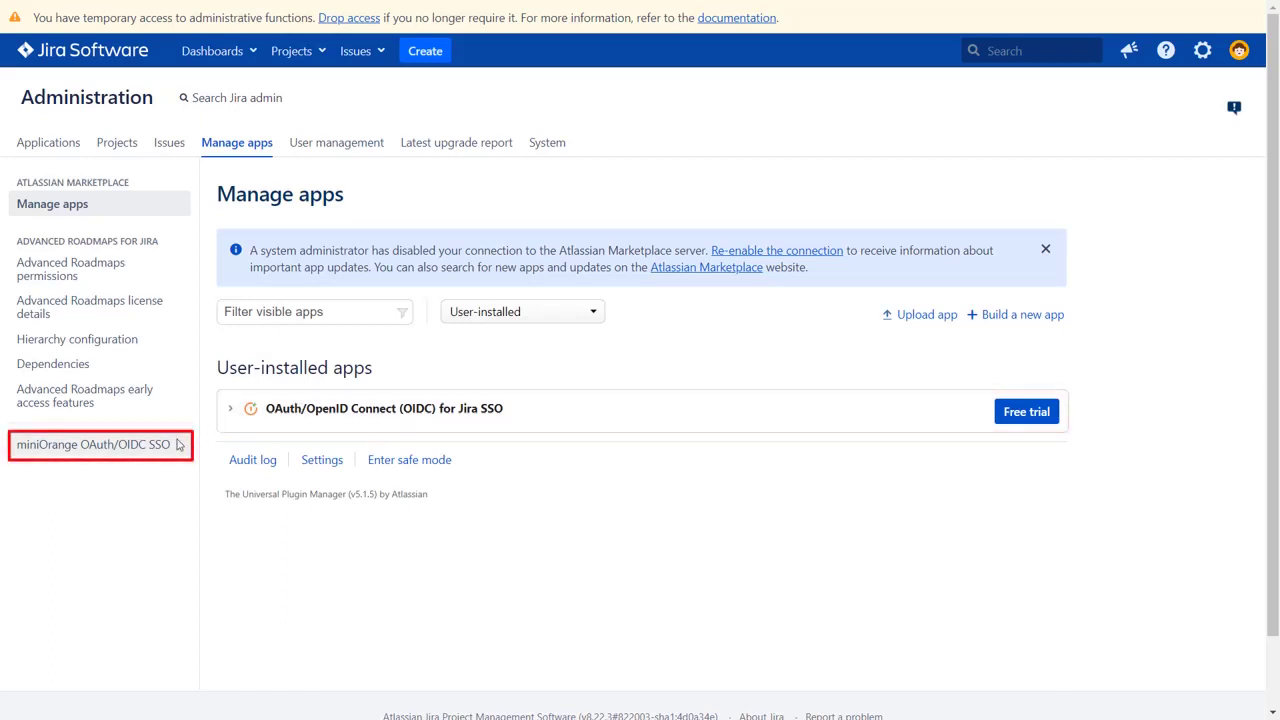
- Add a new provider in miniOrange OAuth/OIDC SSO with Keycloak as the application
click(133, 450)
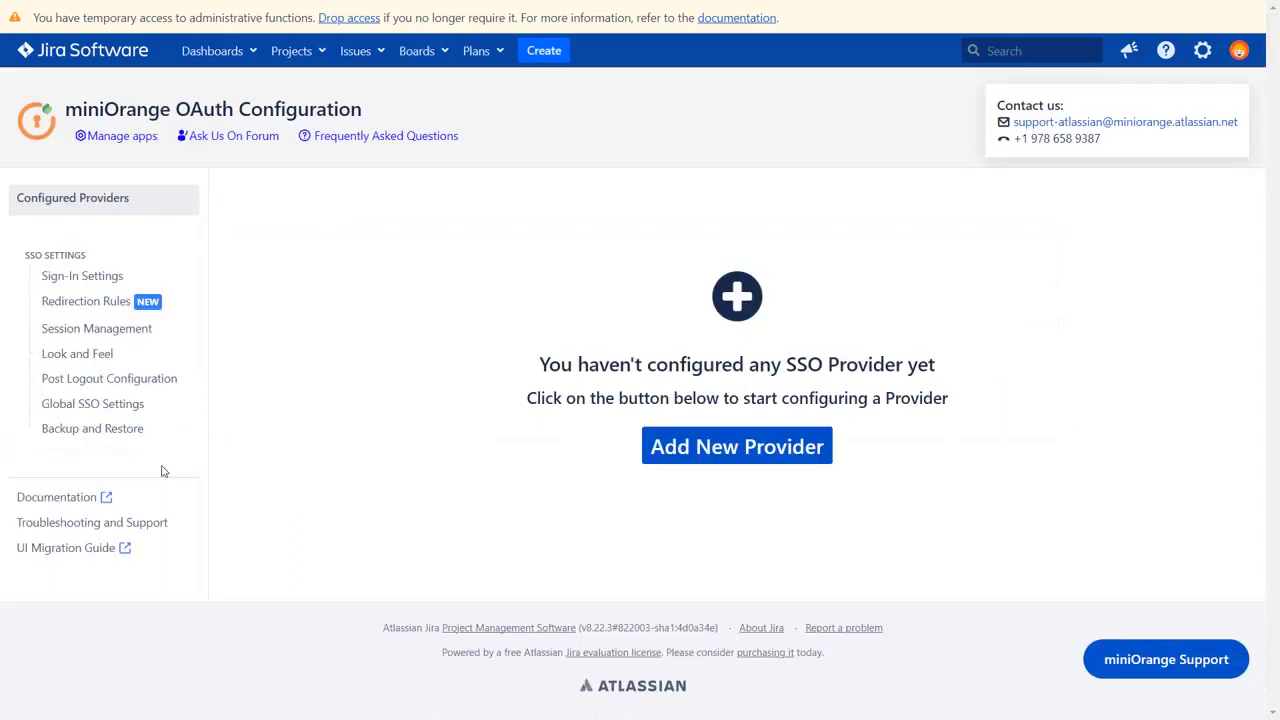
click(712, 438)
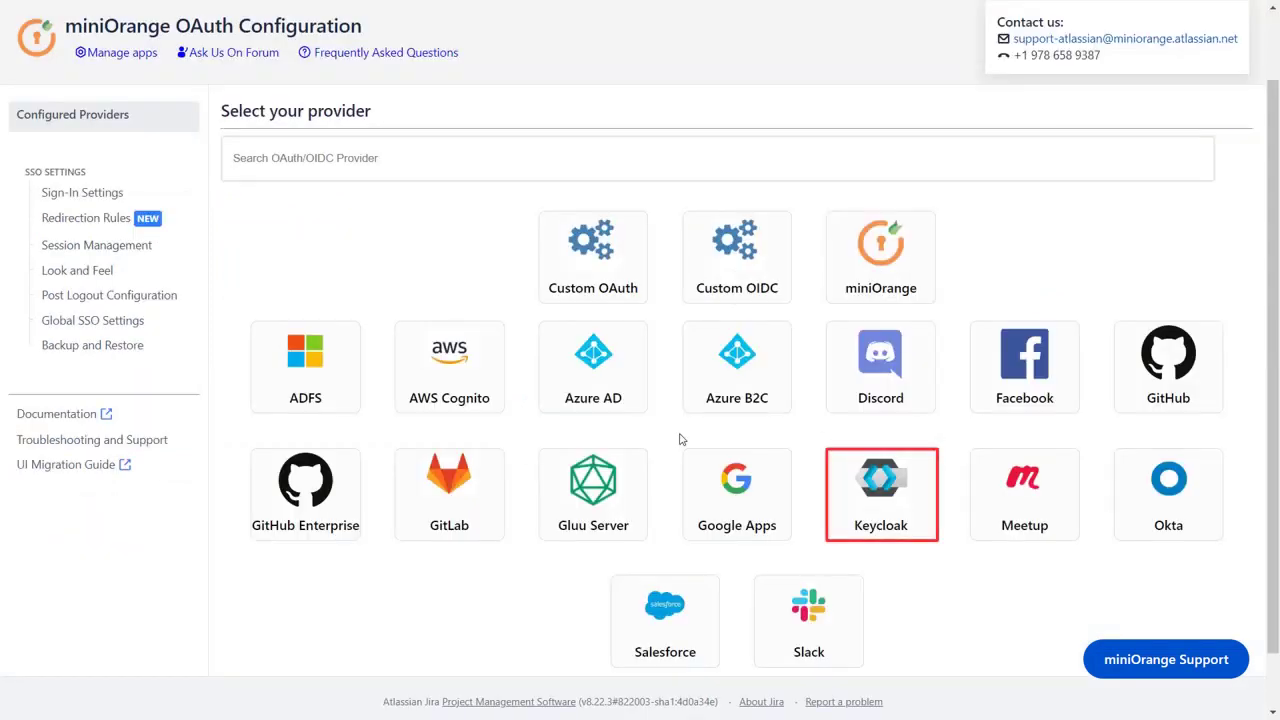
click(880, 493)
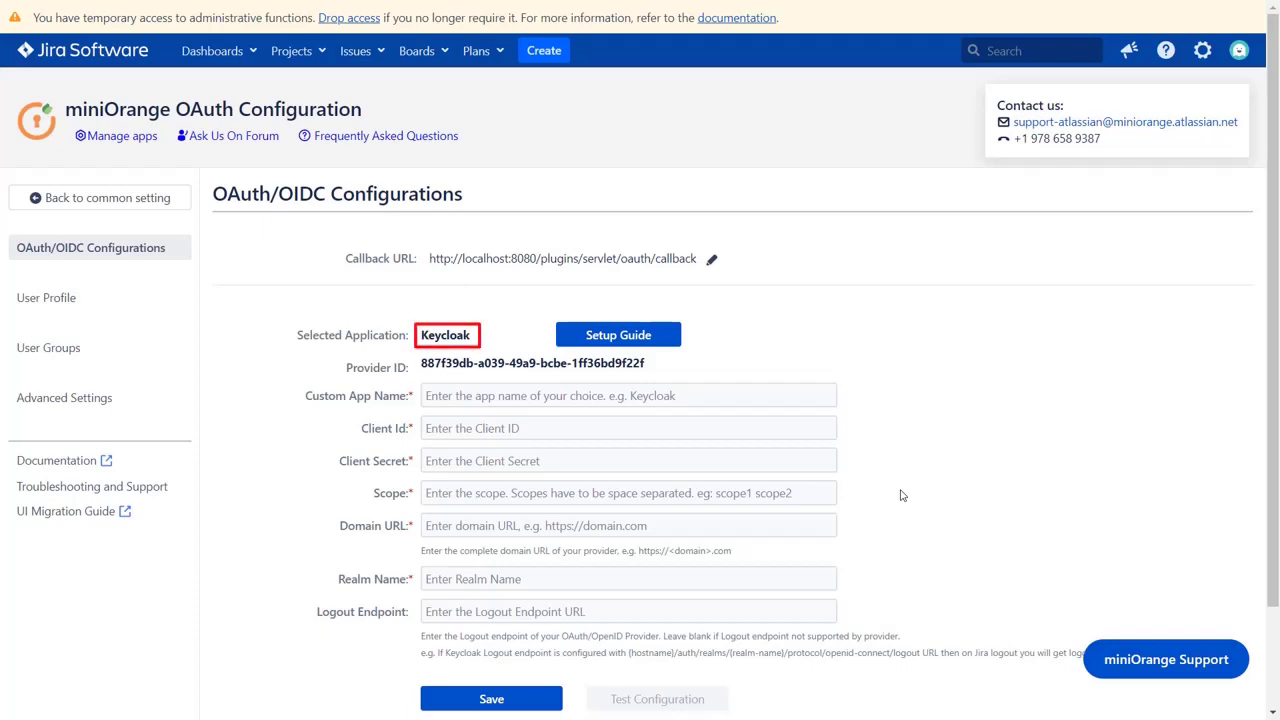
- Open miniOrange's Keycloak setup guide and scroll through its Keycloak and Jira setup steps
click(645, 334)
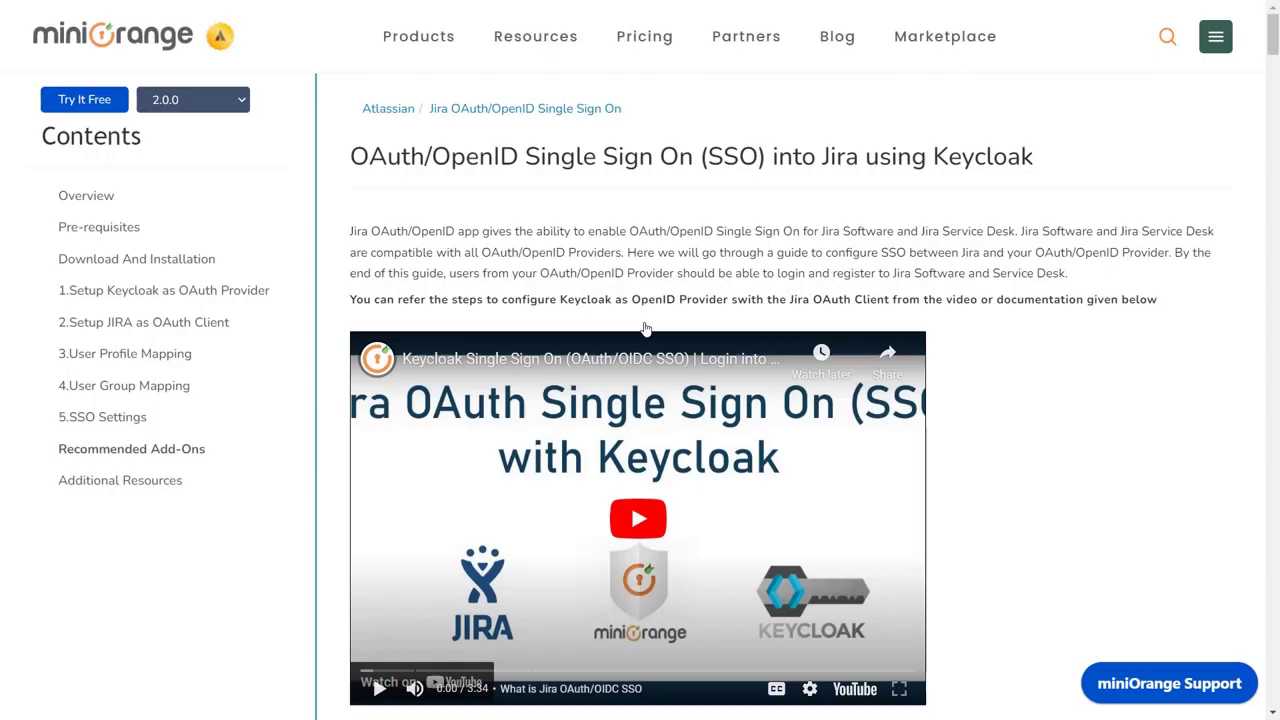
scroll(645, 328, down, 15)
scroll(647, 174, down, 20)
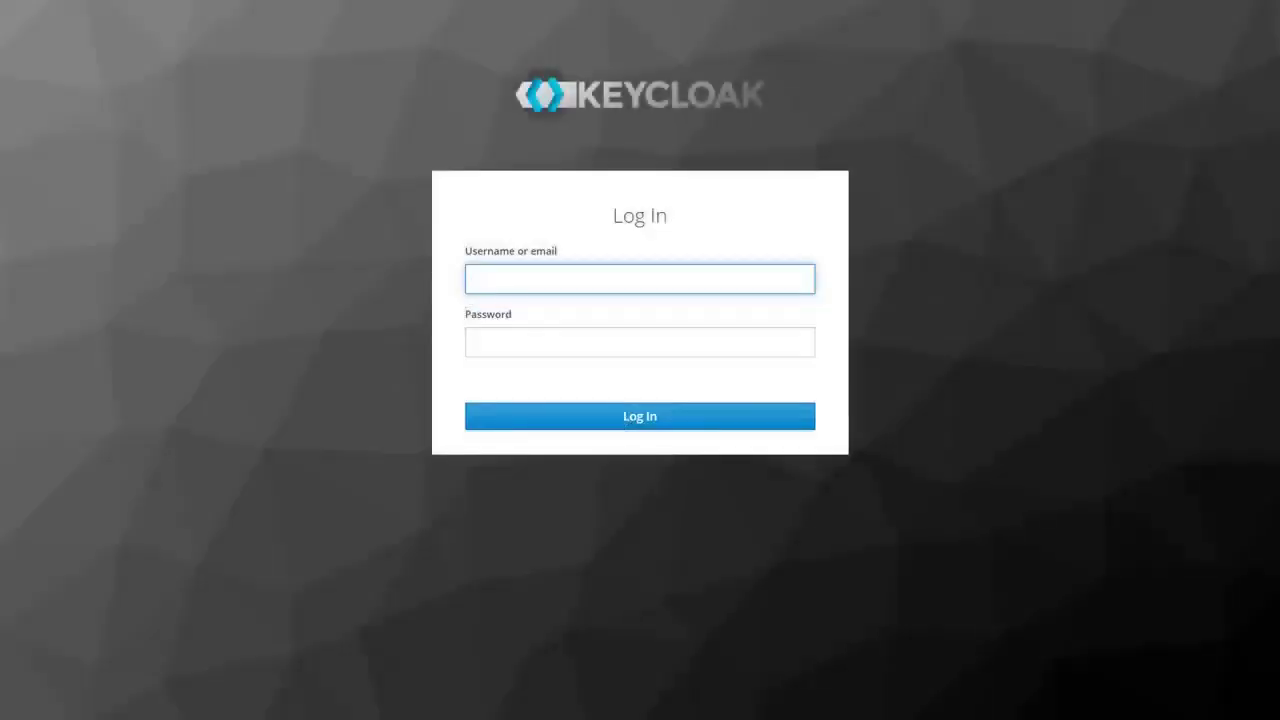
- Sign in to the Keycloak admin console with the admin username and password
text(jerry)
click(554, 341)
text(•••)
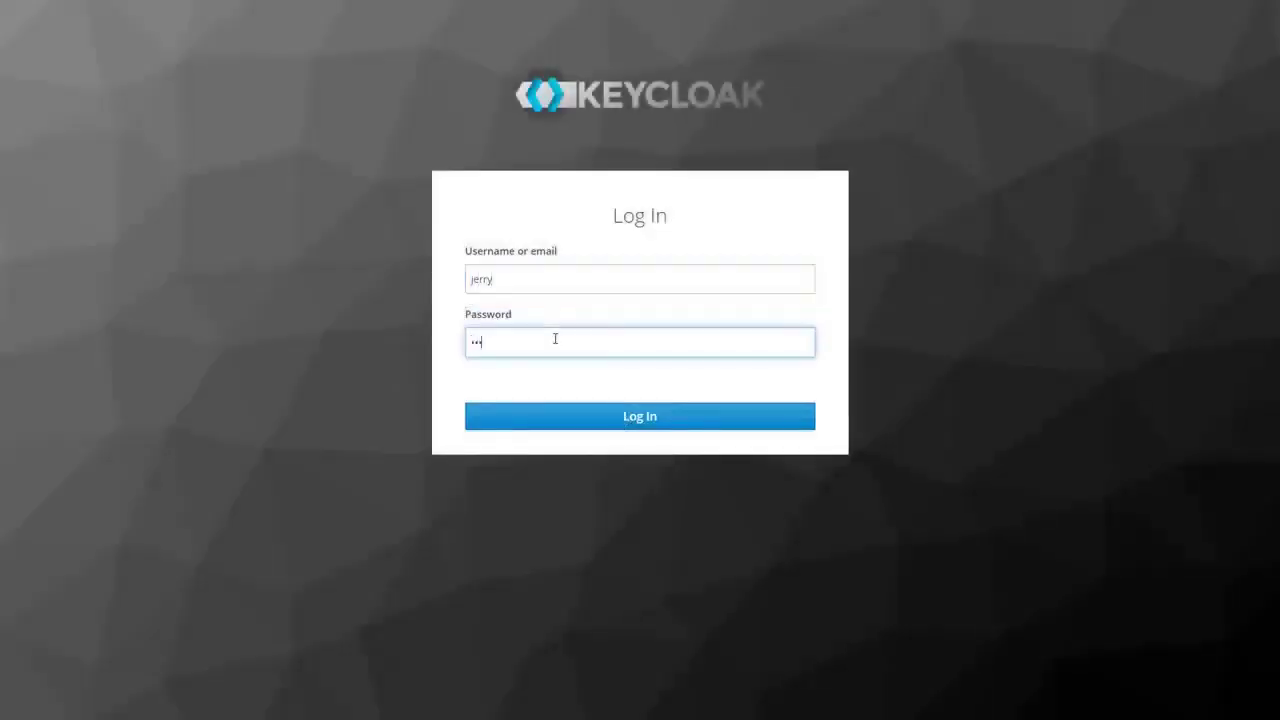
click(571, 418)
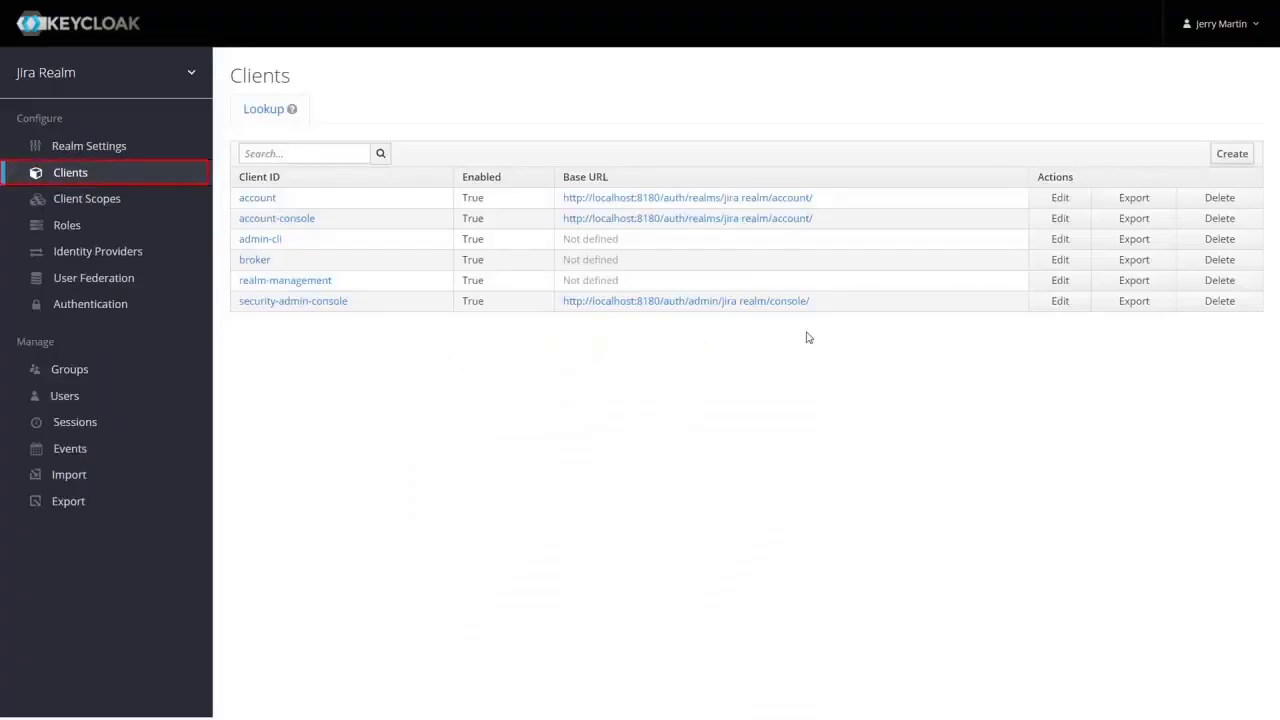
- Create and save a new client with Client ID jira-oauth using the openid-connect protocol
click(1232, 155)
click(474, 177)
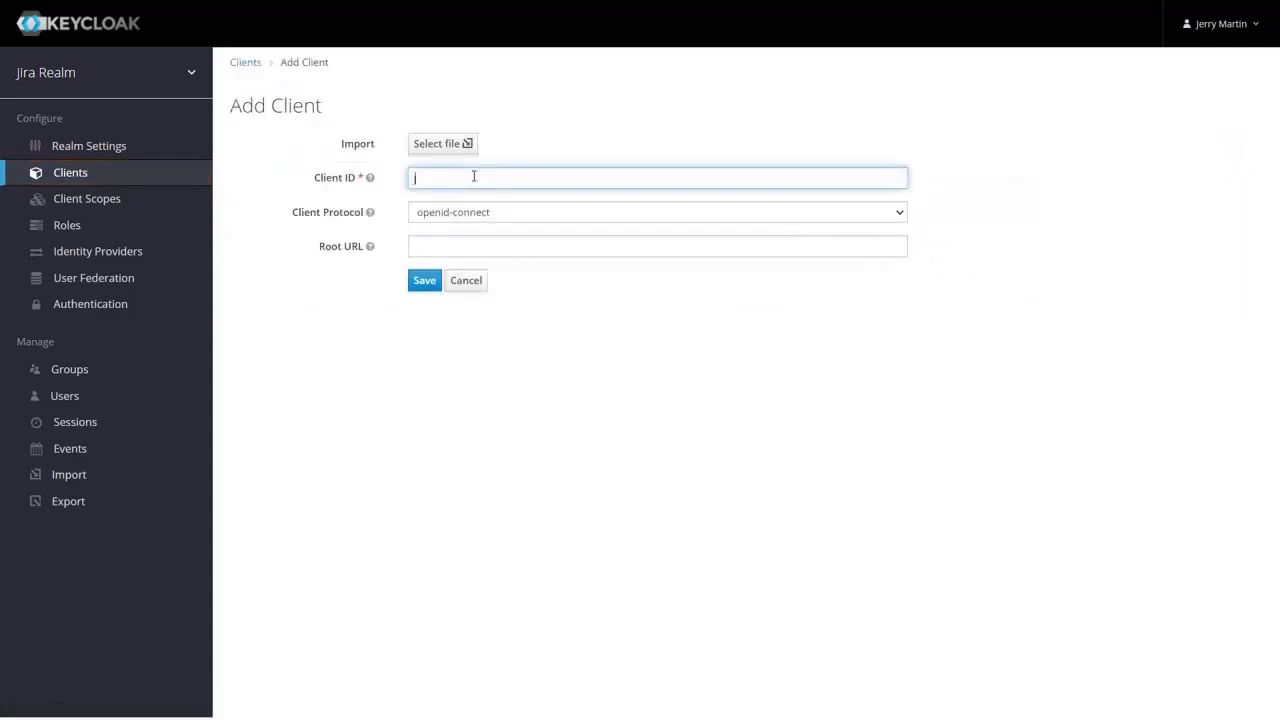
text(jira-oauth)
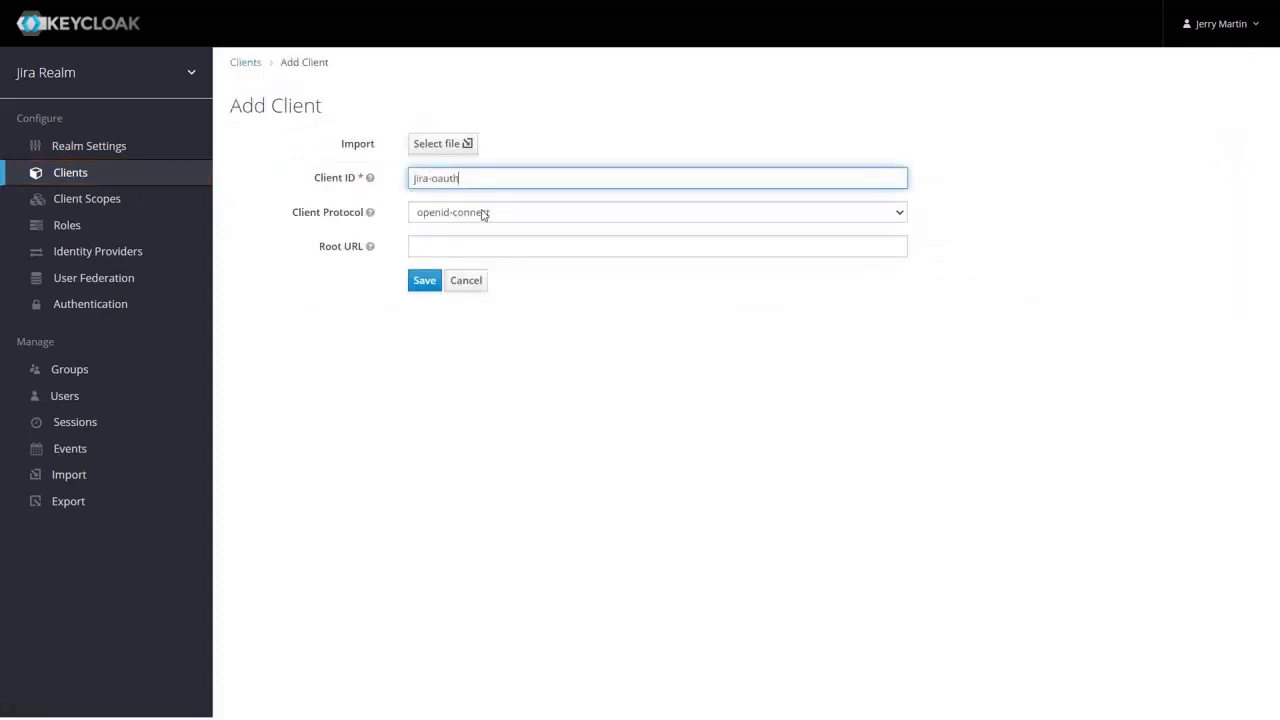
click(484, 214)
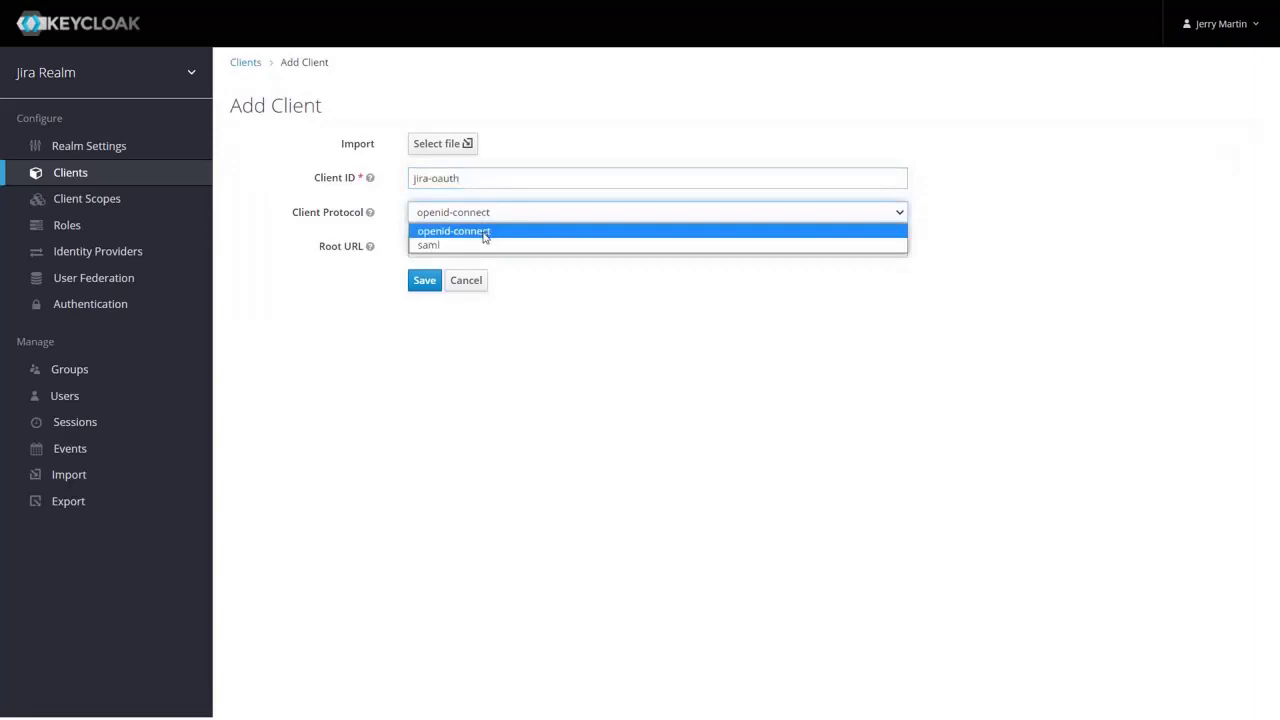
click(484, 233)
click(424, 281)
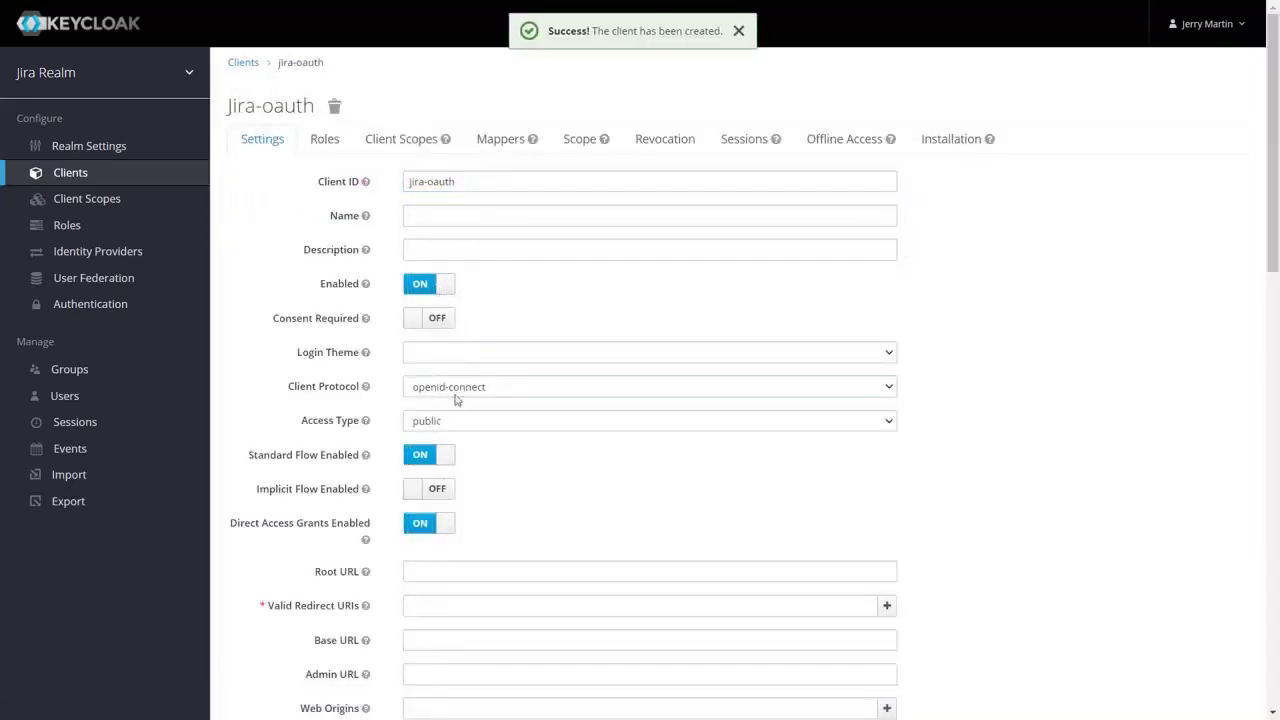
- Set the jira-oauth client's access type to confidential
click(452, 421)
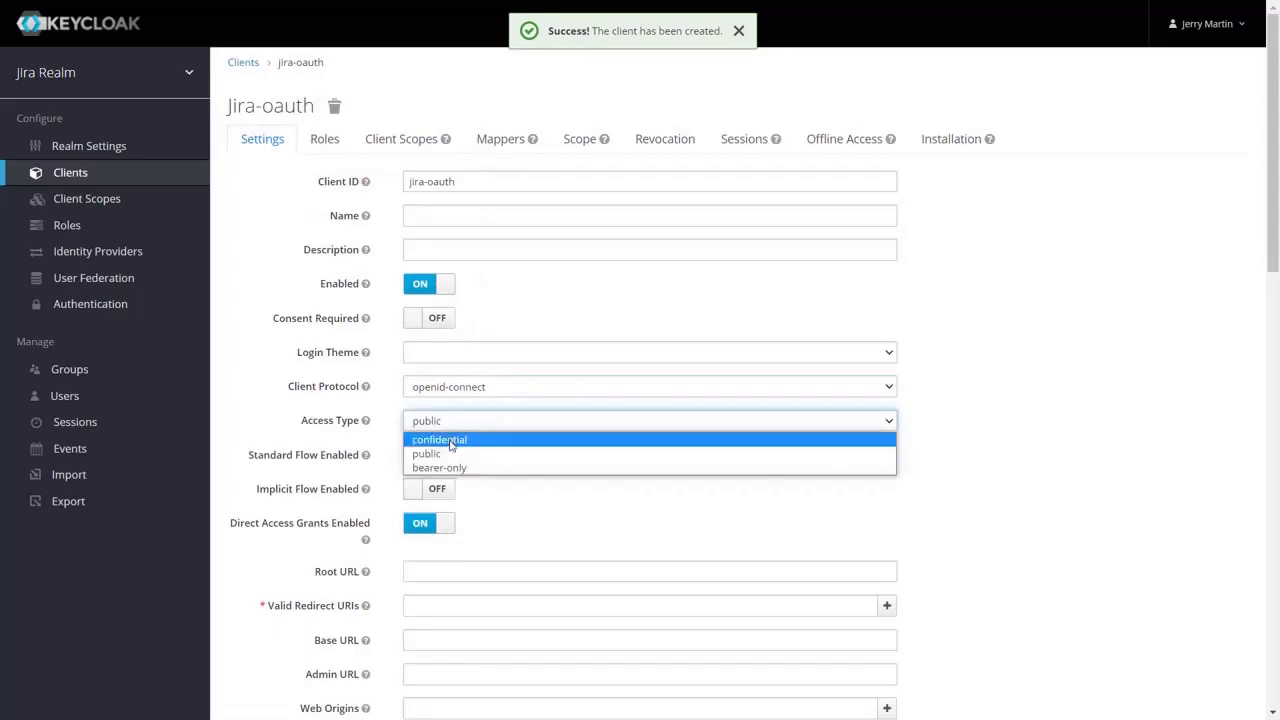
click(450, 447)
key(Up)
scroll(493, 508, down, 3)
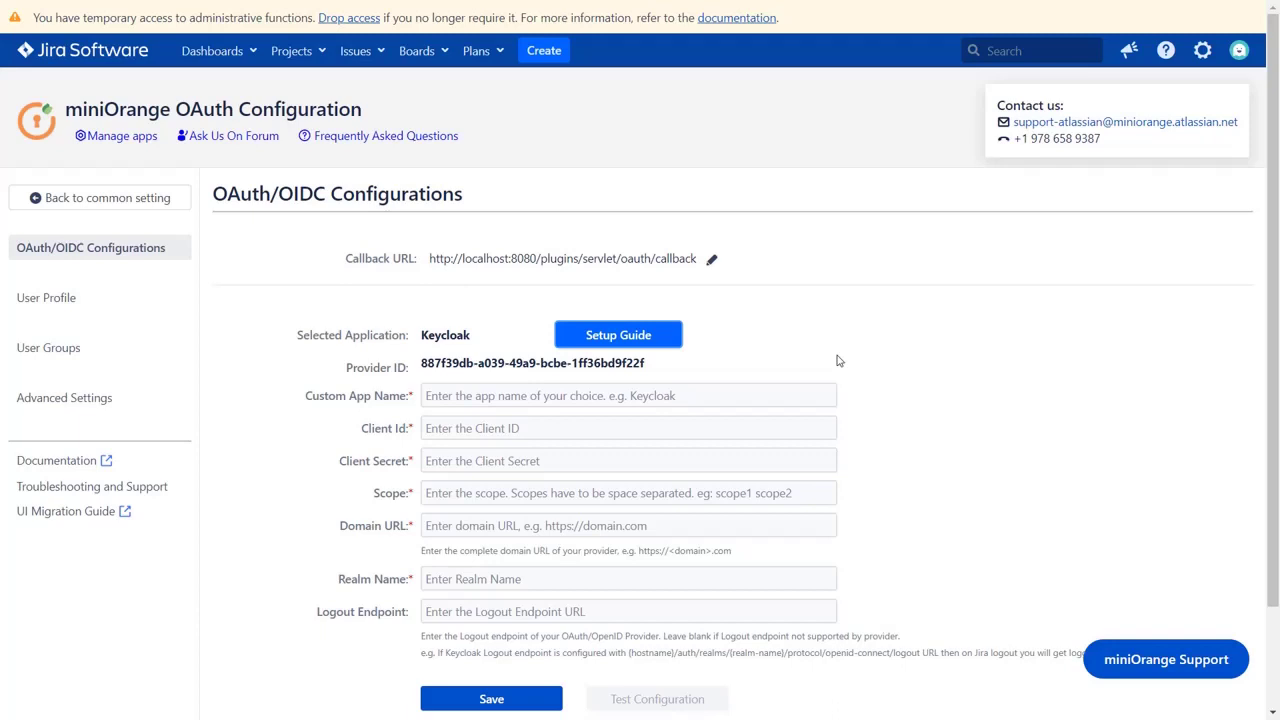
click(690, 258)
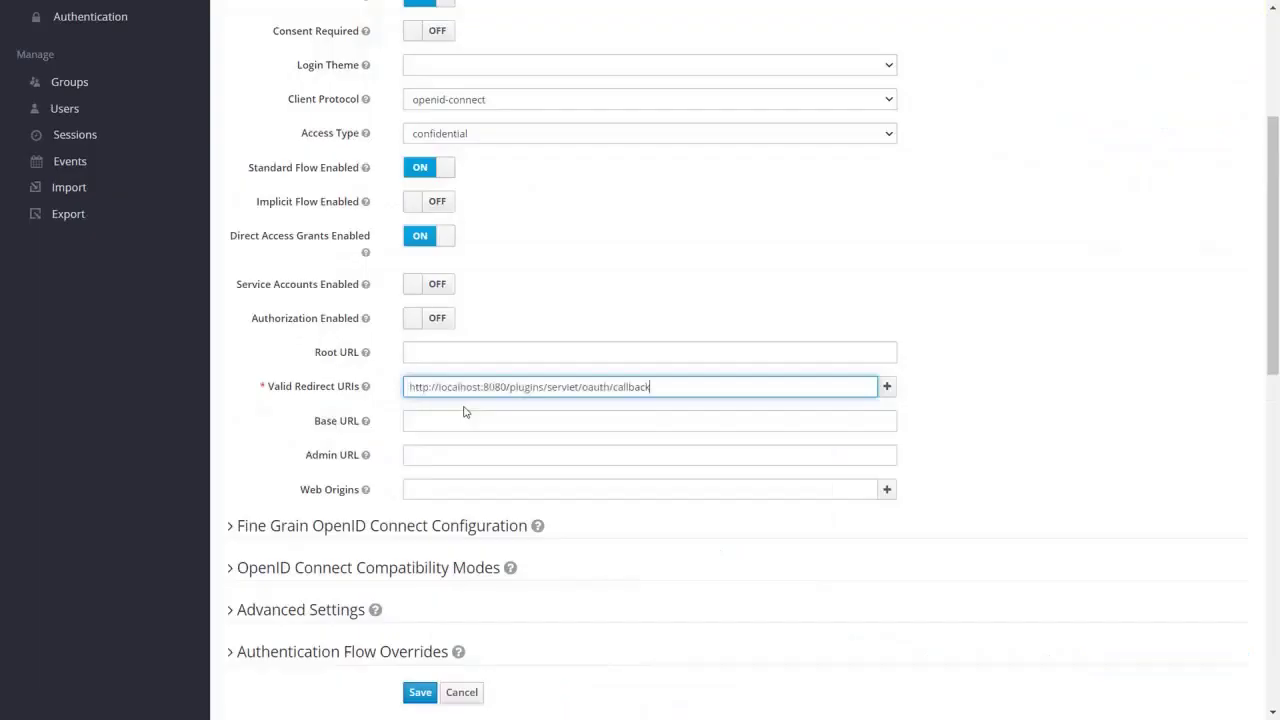
scroll(460, 486, down, 1)
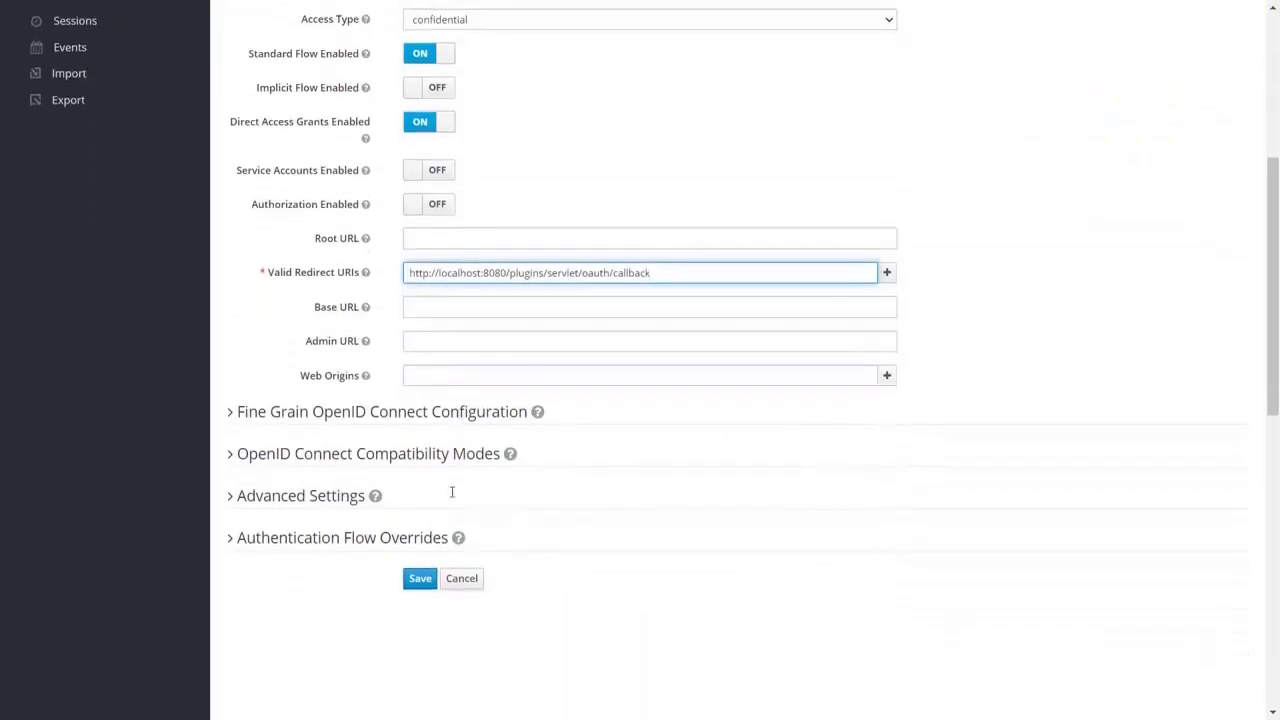
click(420, 578)
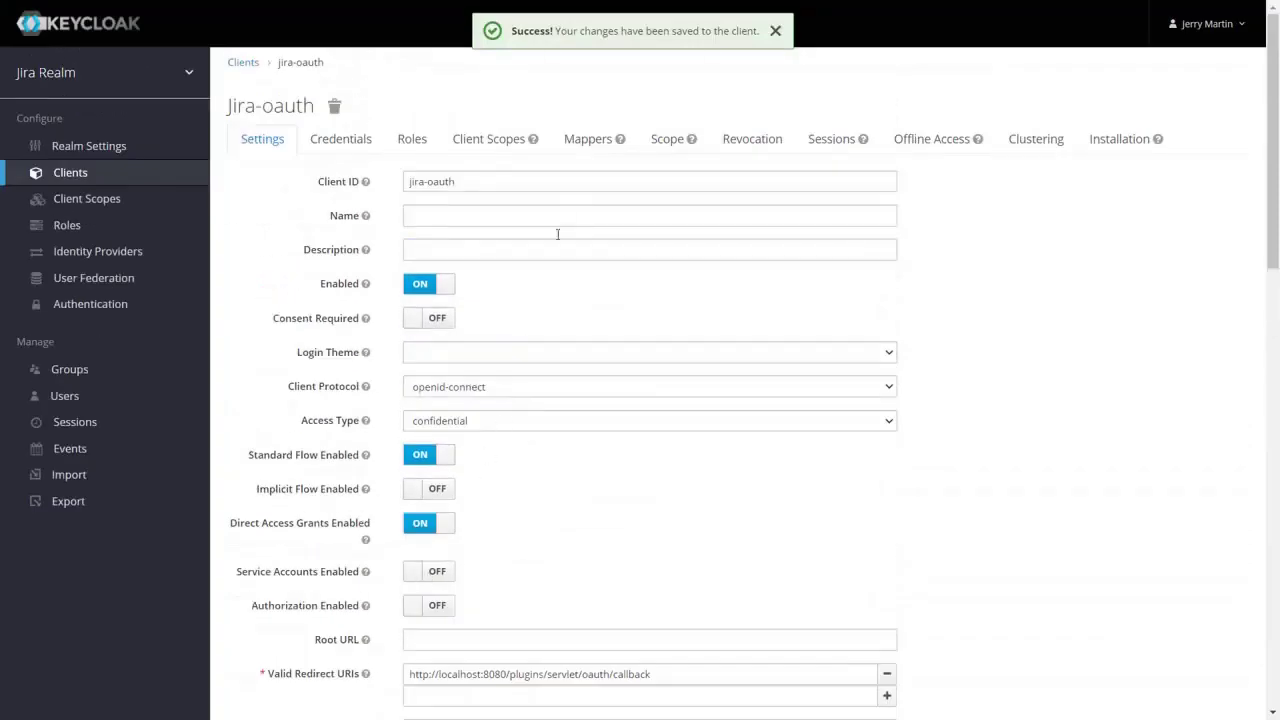
- Add the builtin family name, email, groups, full name and username mappers to the jira-oauth client
click(590, 149)
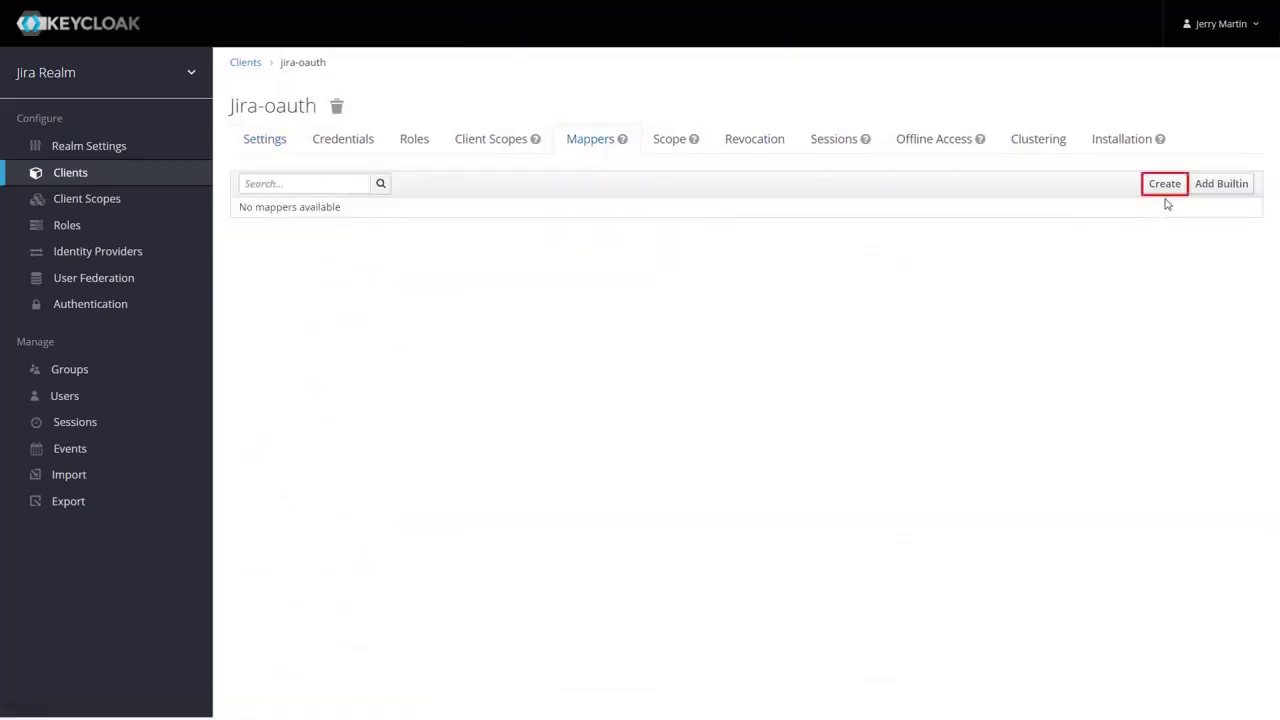
click(1224, 189)
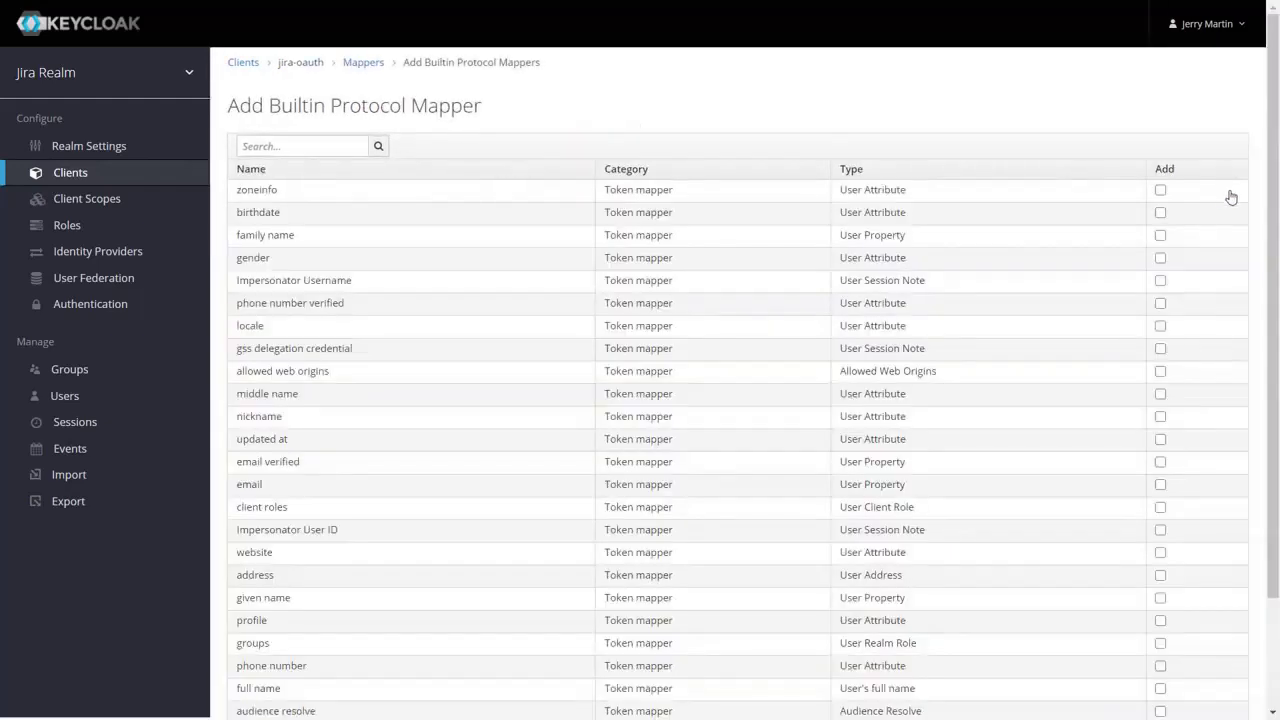
click(1160, 235)
click(1161, 485)
click(1160, 643)
click(1160, 688)
scroll(1161, 690, down, 3)
click(1160, 669)
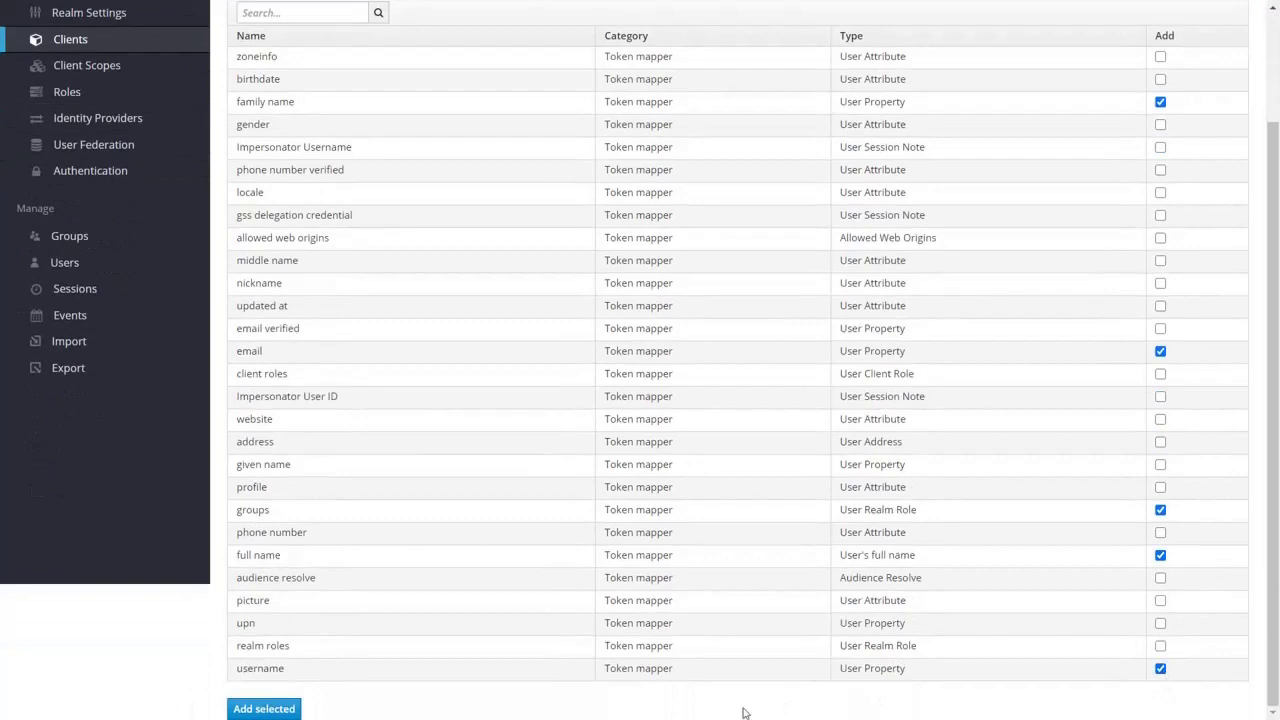
click(283, 710)
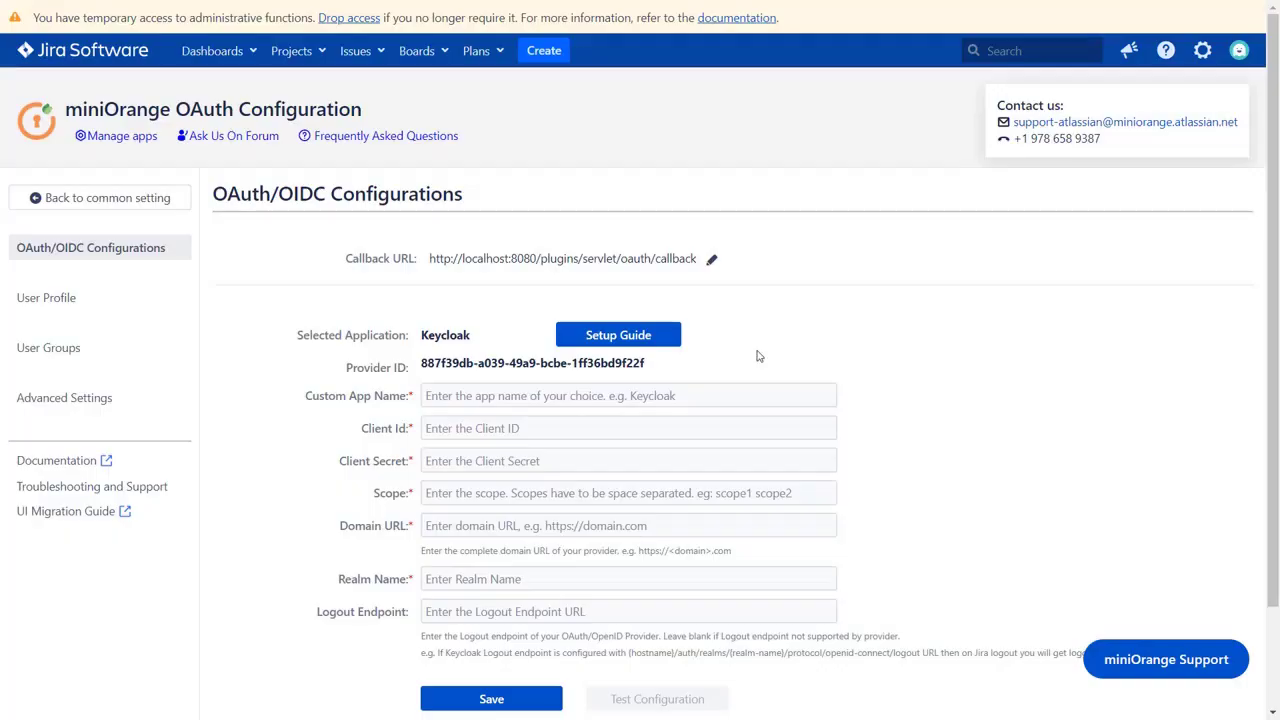
- Enter custom app name Keycloak and client ID jira-oauth in the miniOrange form
click(509, 393)
text(K)
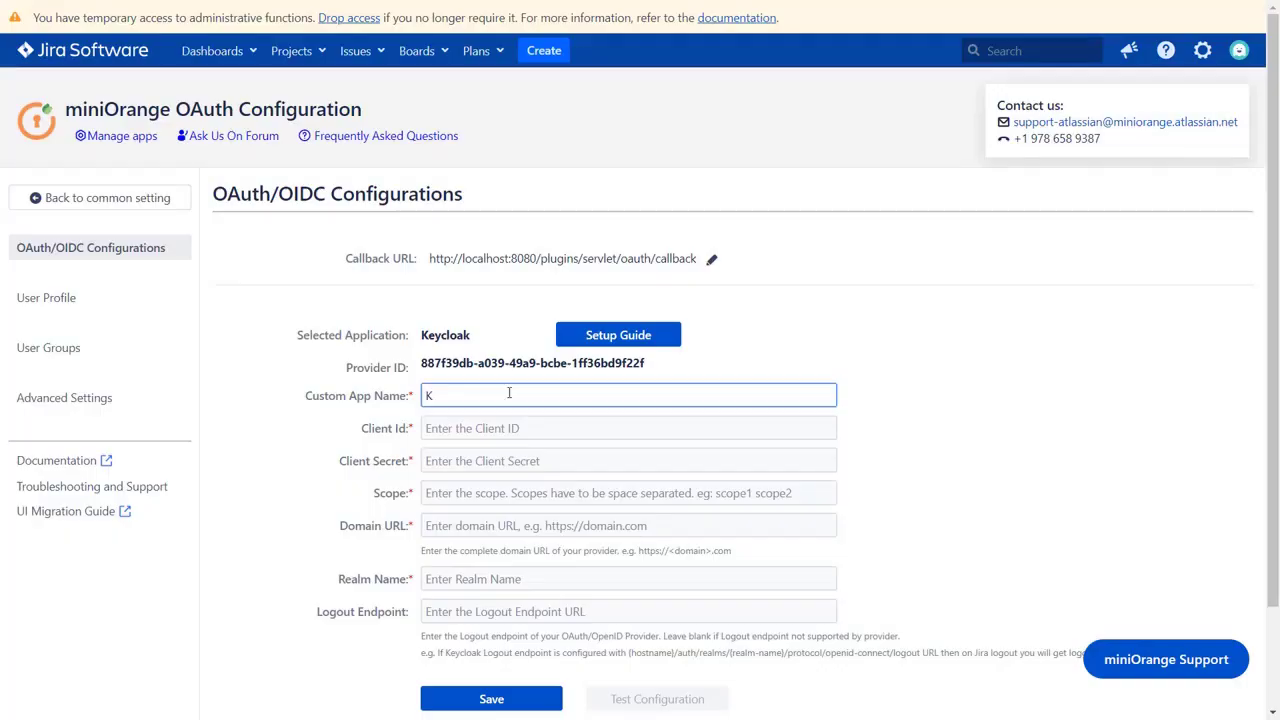
text(eycloak)
click(446, 424)
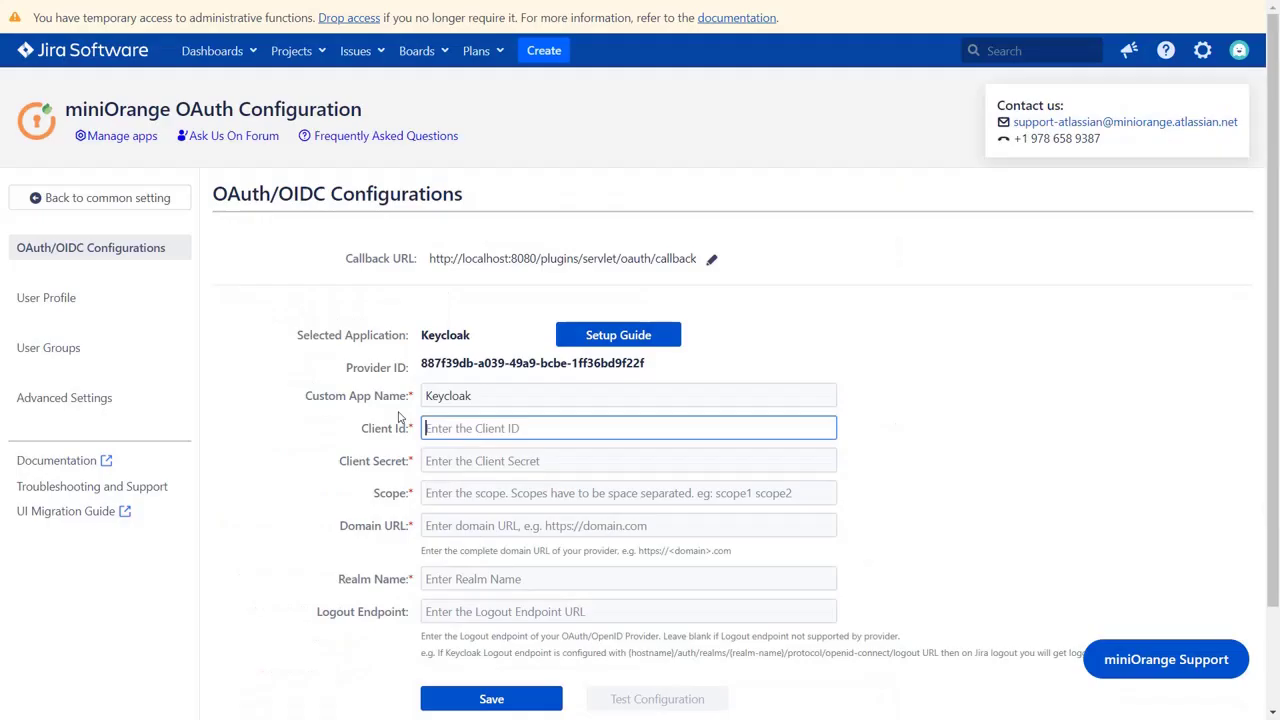
text(jira-oauth)
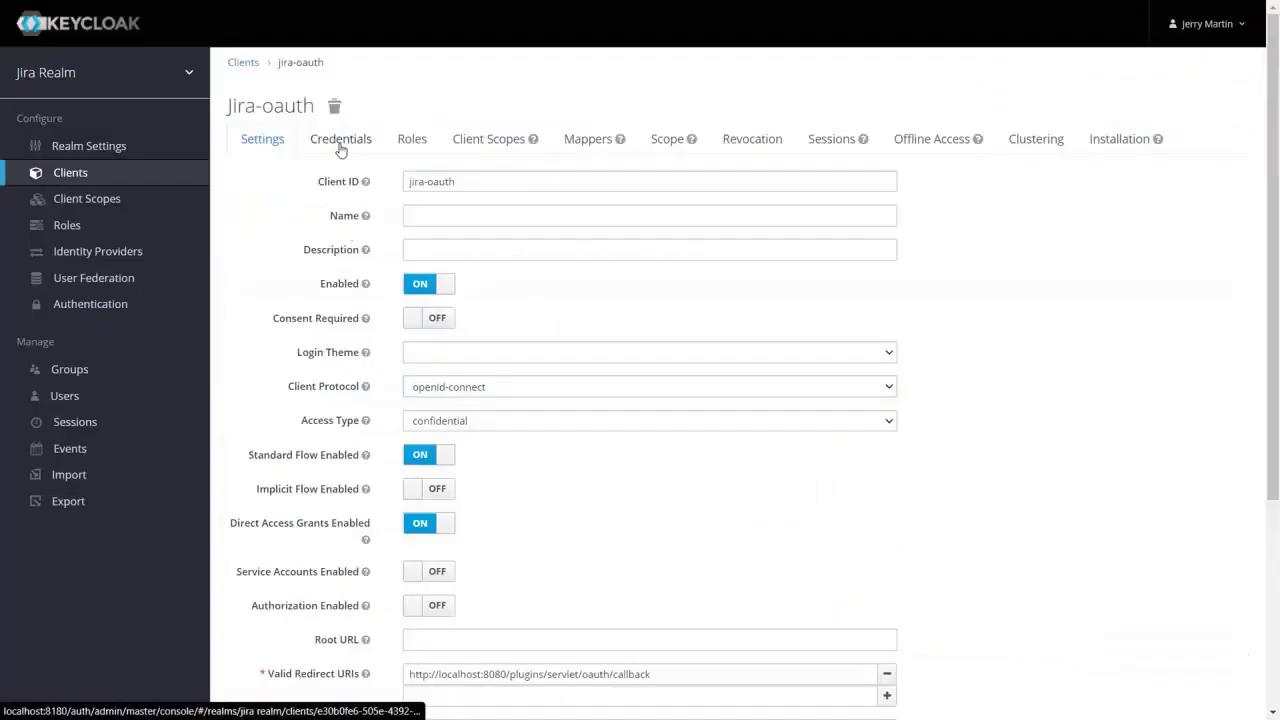
click(340, 141)
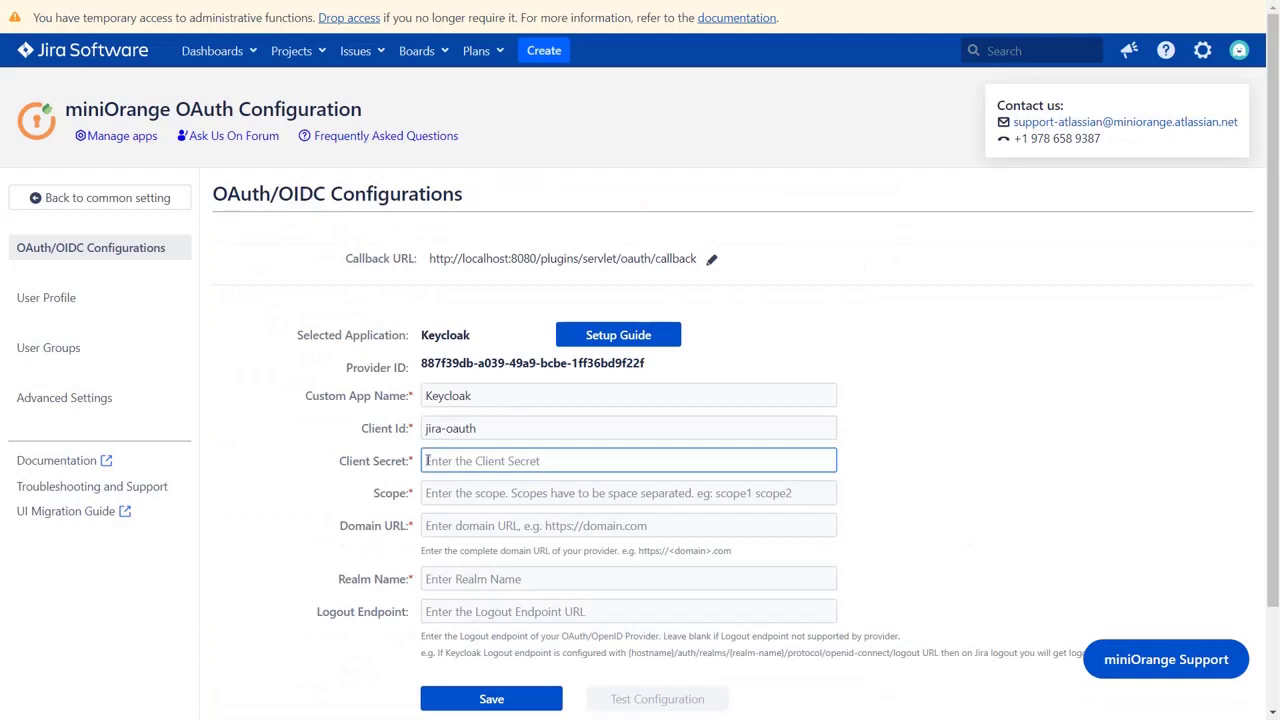
key(ctrl+v)
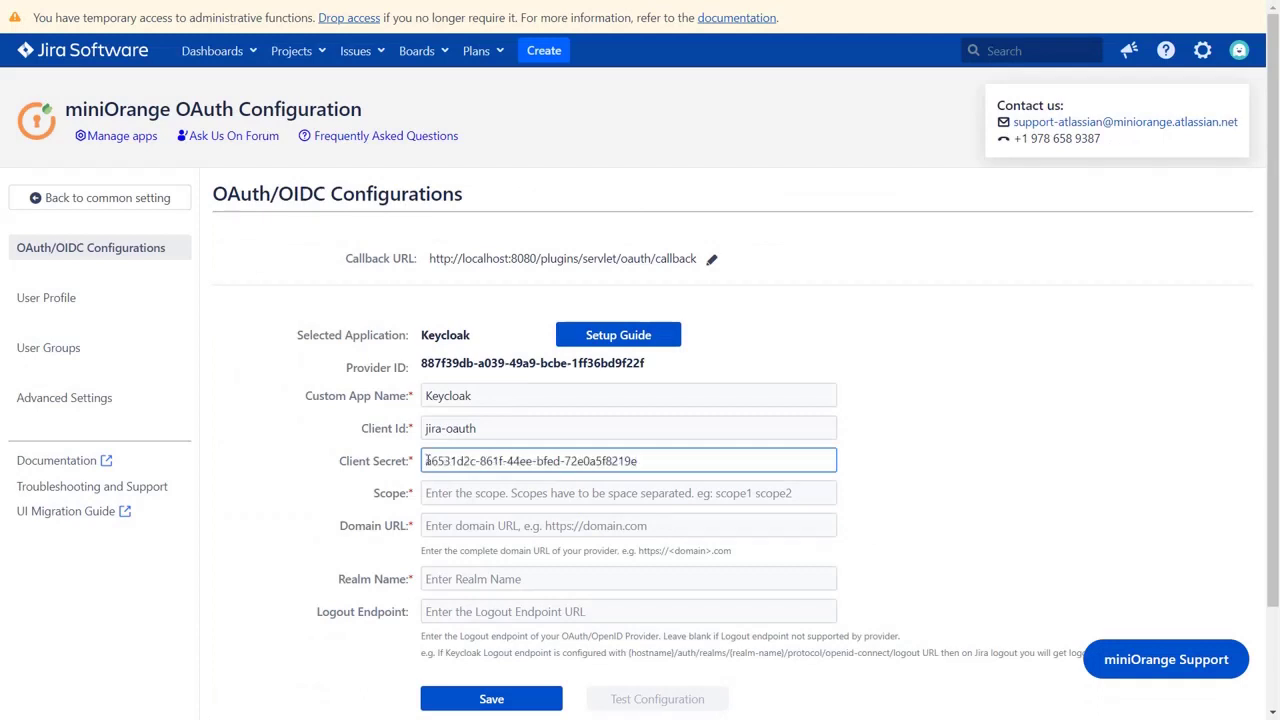
click(428, 492)
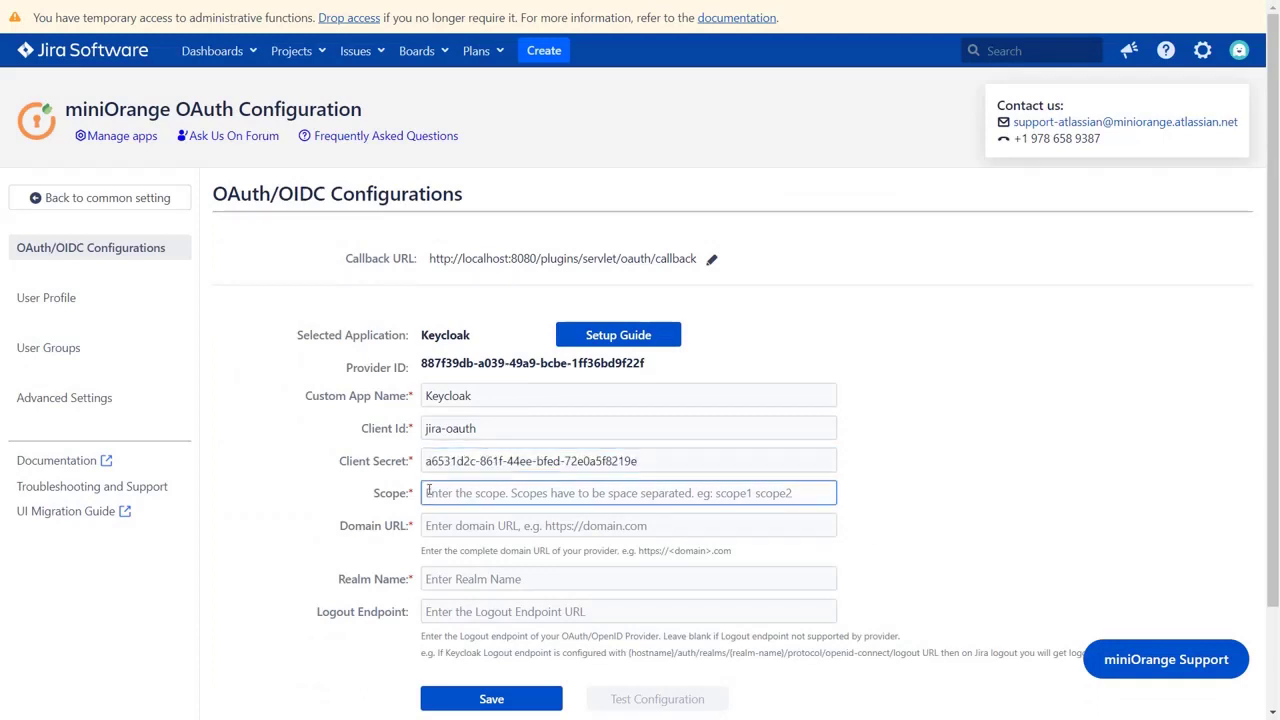
text(e)
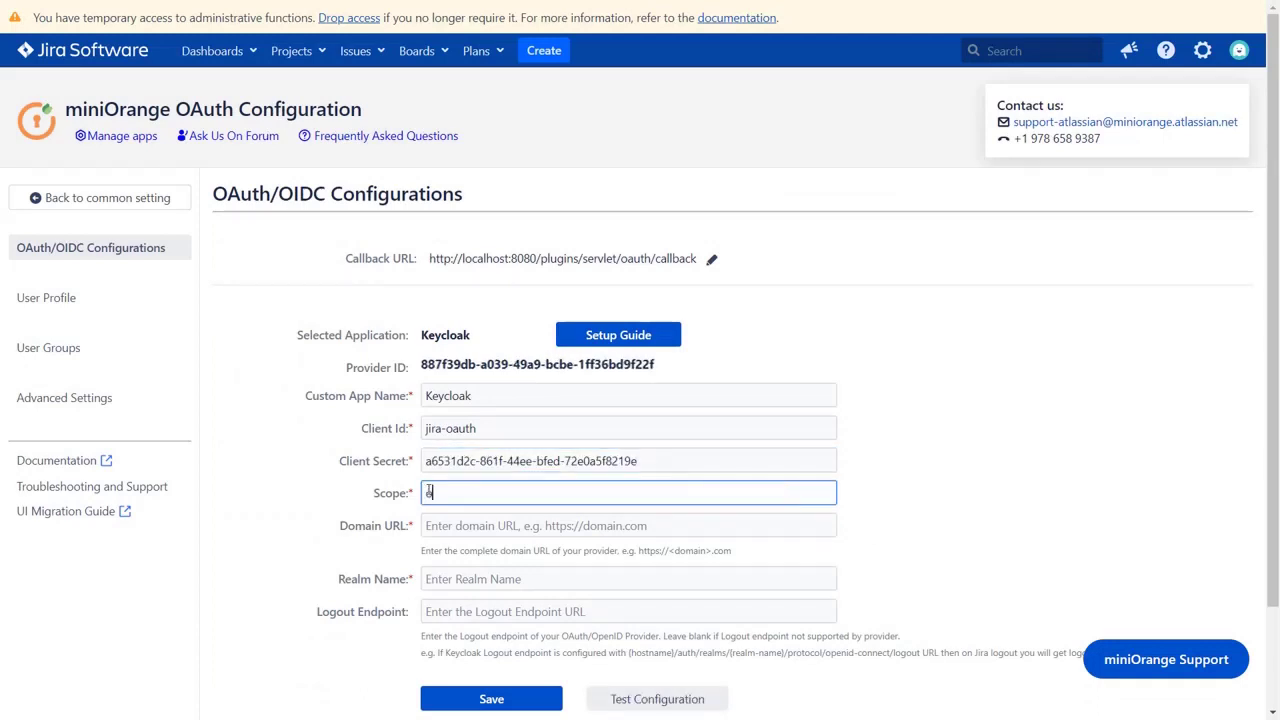
text(penid)
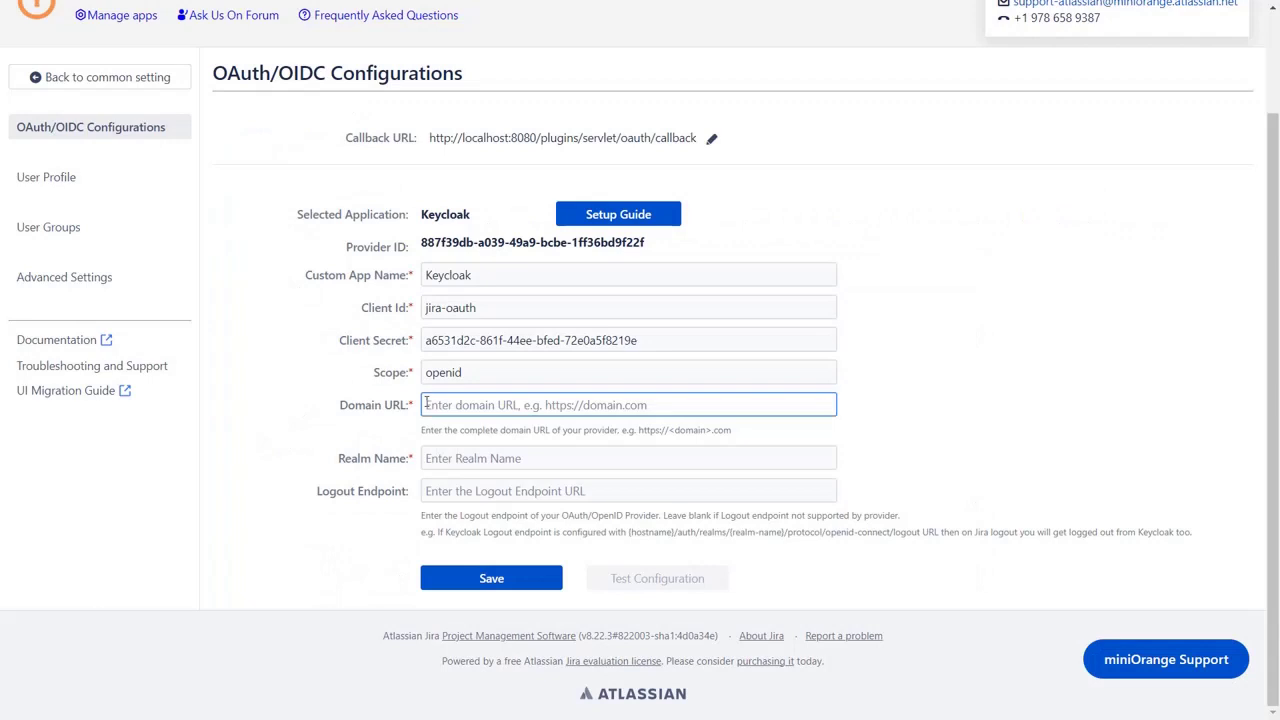
text(https://localhost:8180)
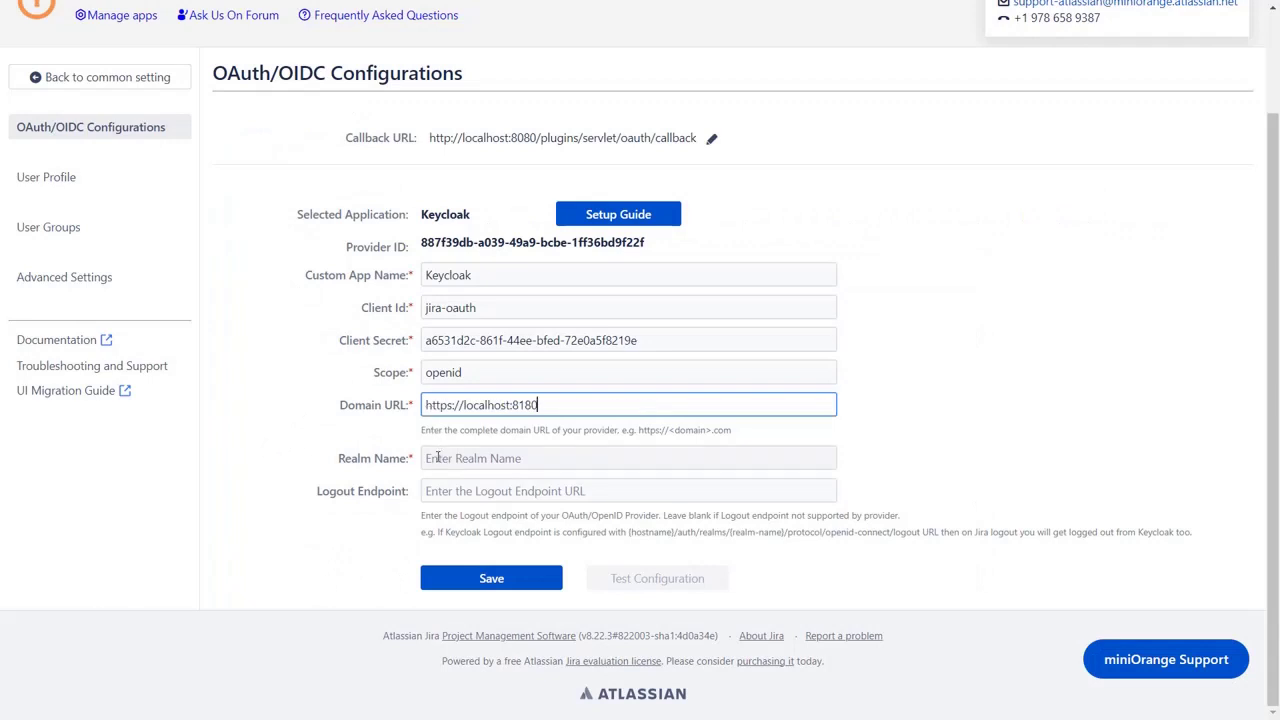
- Enter realm name jira-realm from Keycloak's realm settings and save the OAuth configuration
click(436, 458)
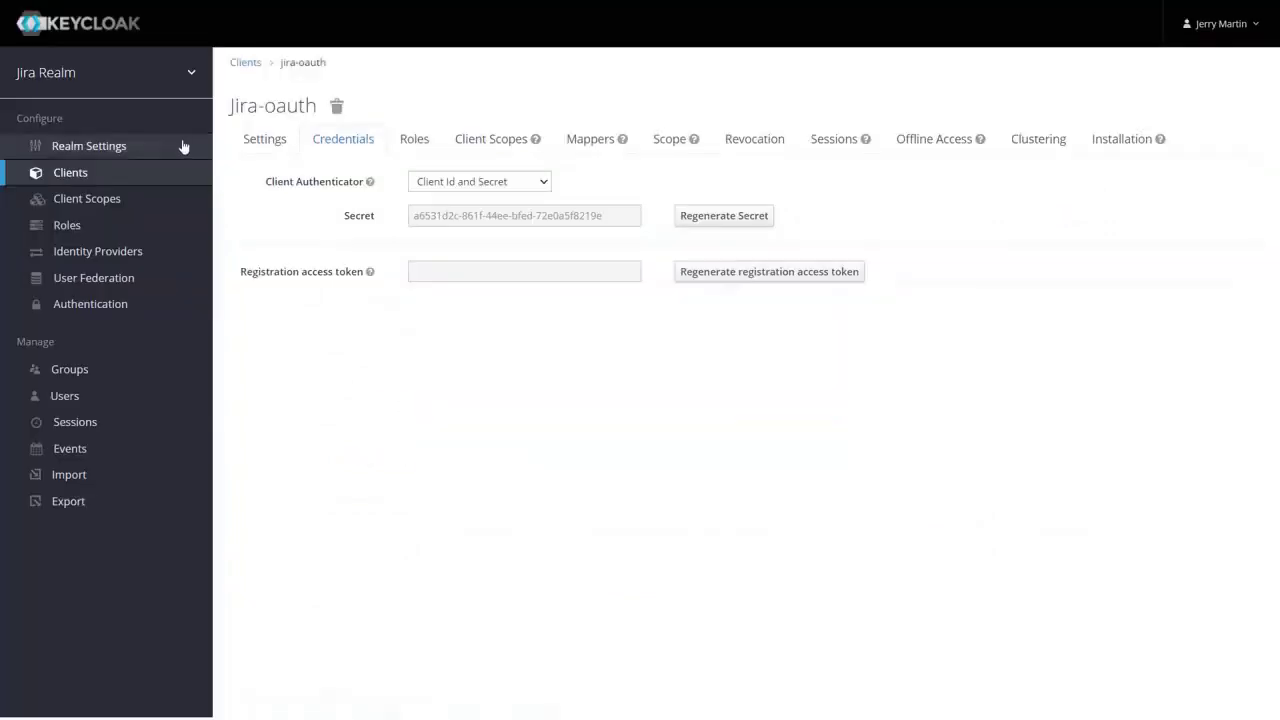
click(183, 143)
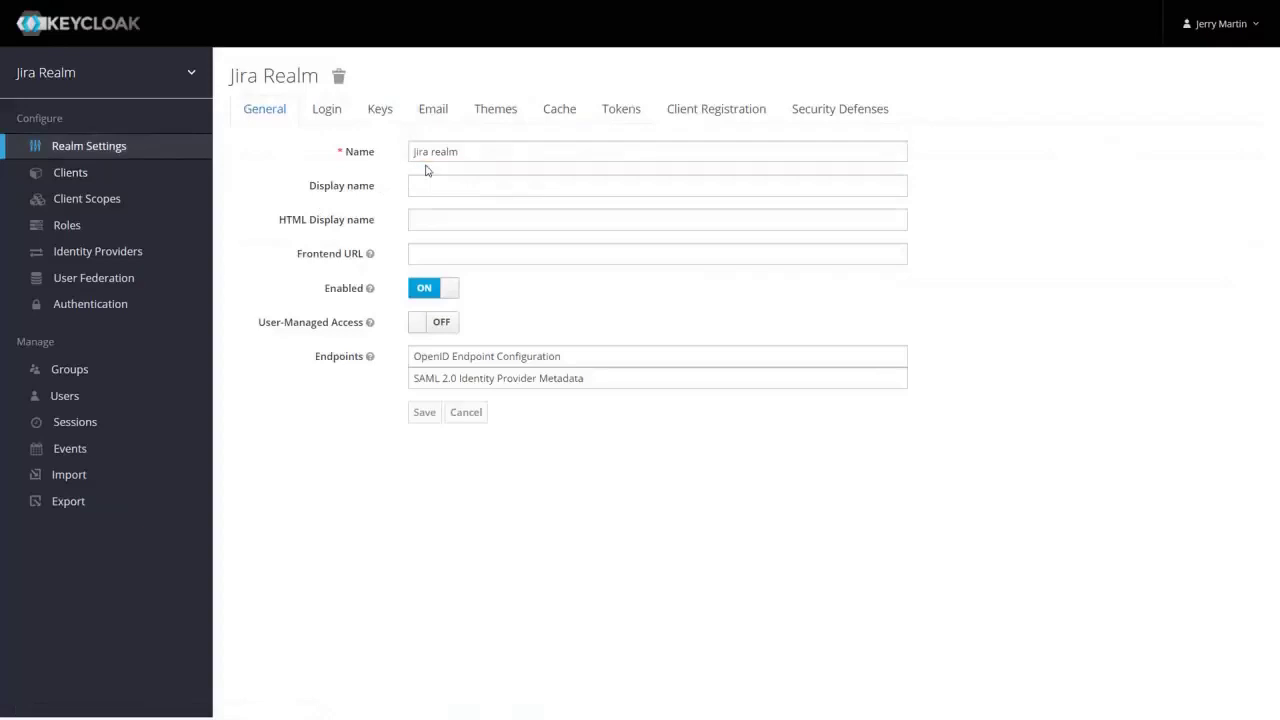
text(jira-realm)
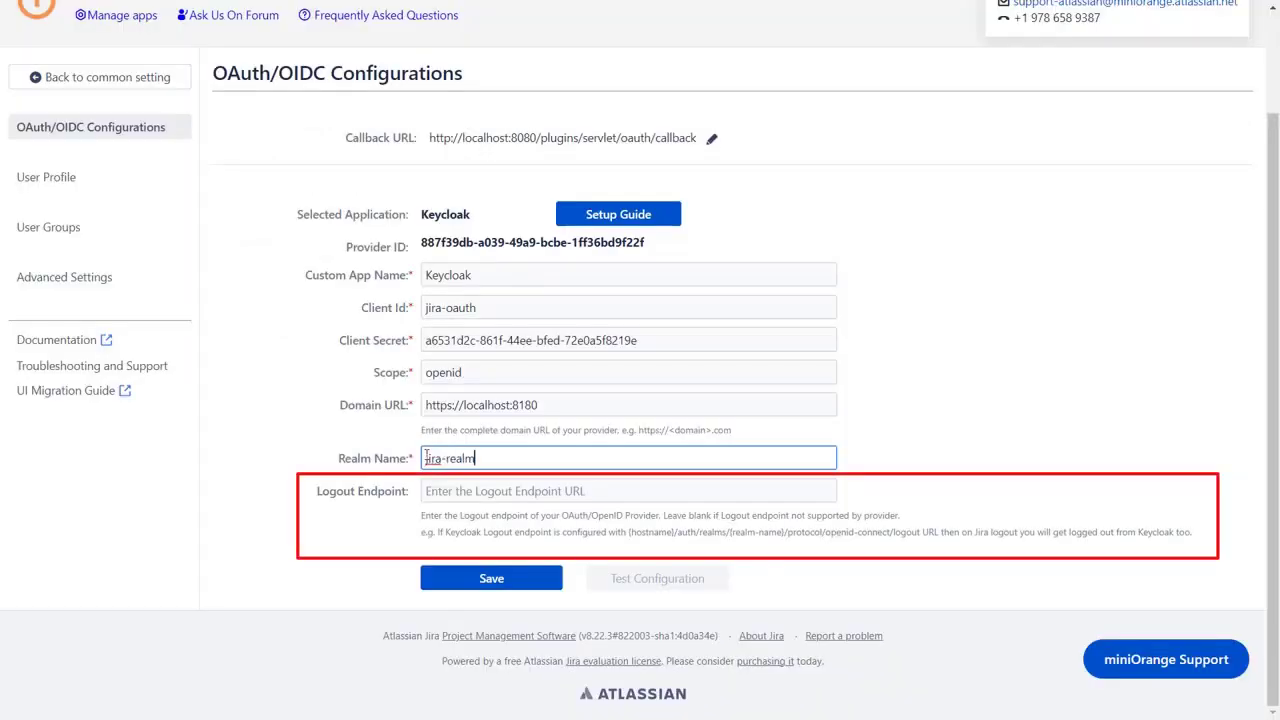
click(519, 580)
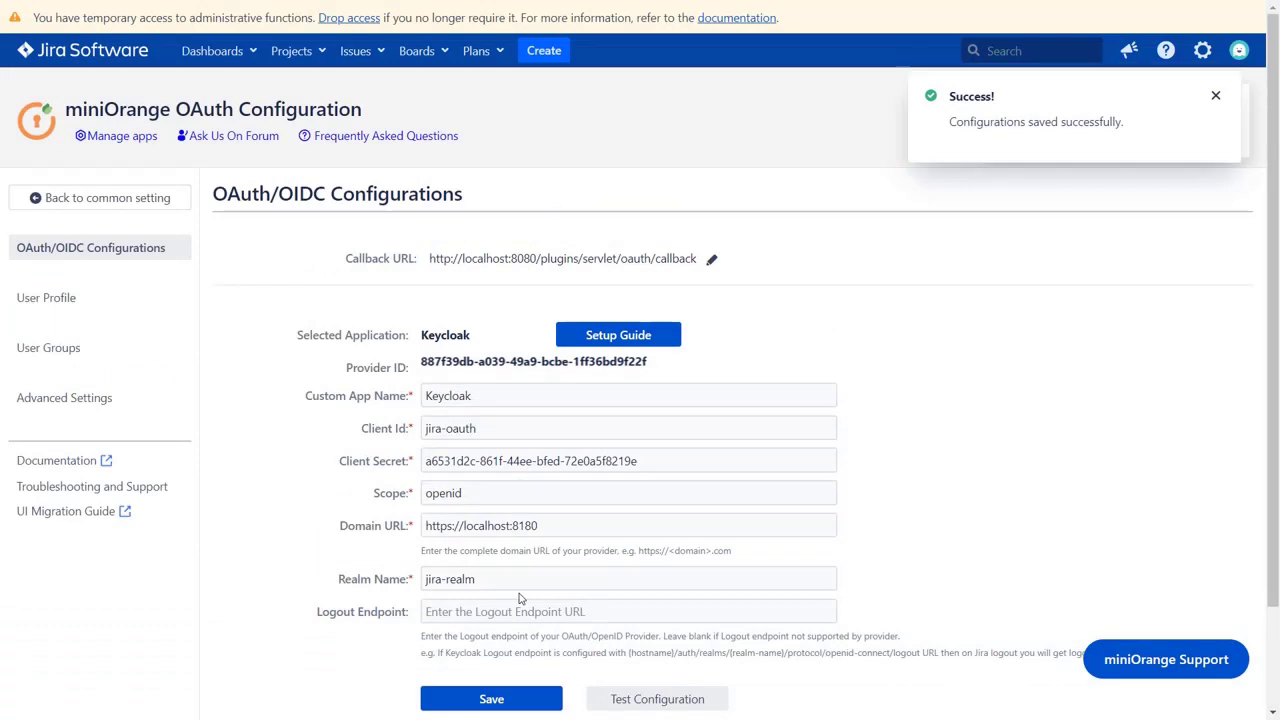
- Test the Keycloak configuration and review the returned user attributes in the success popup
click(646, 703)
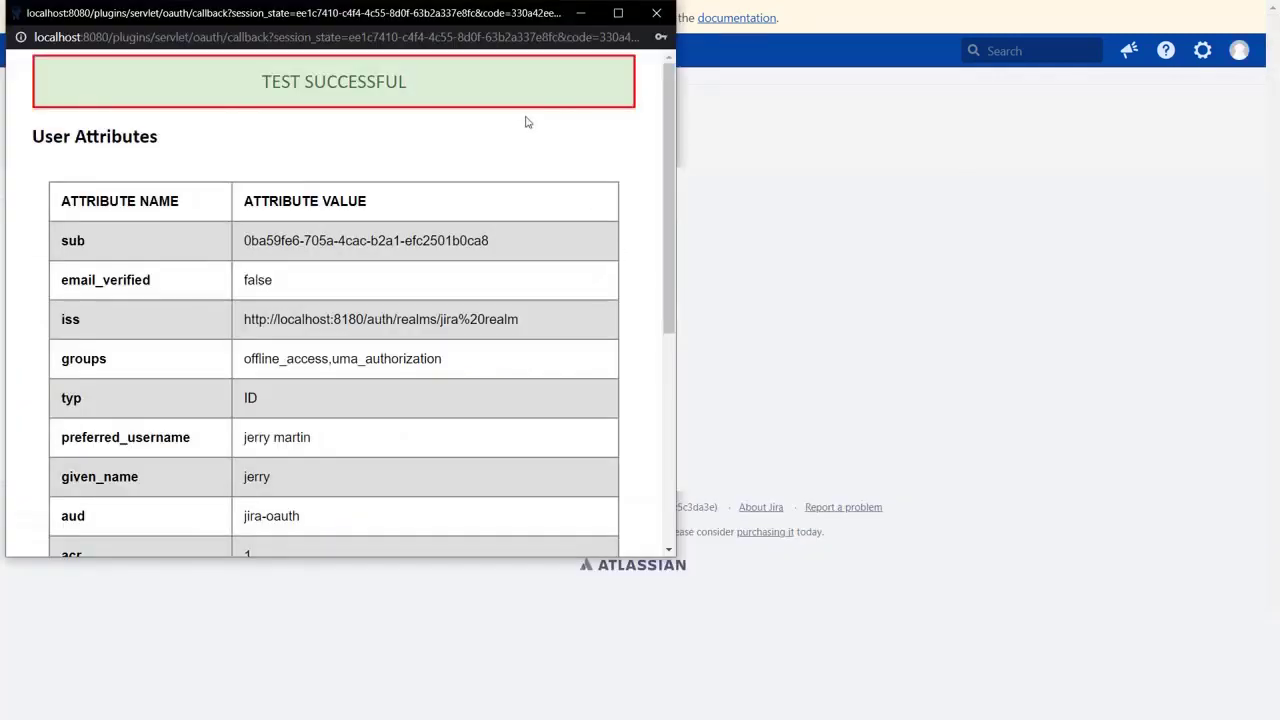
drag(669, 190, 640, 500)
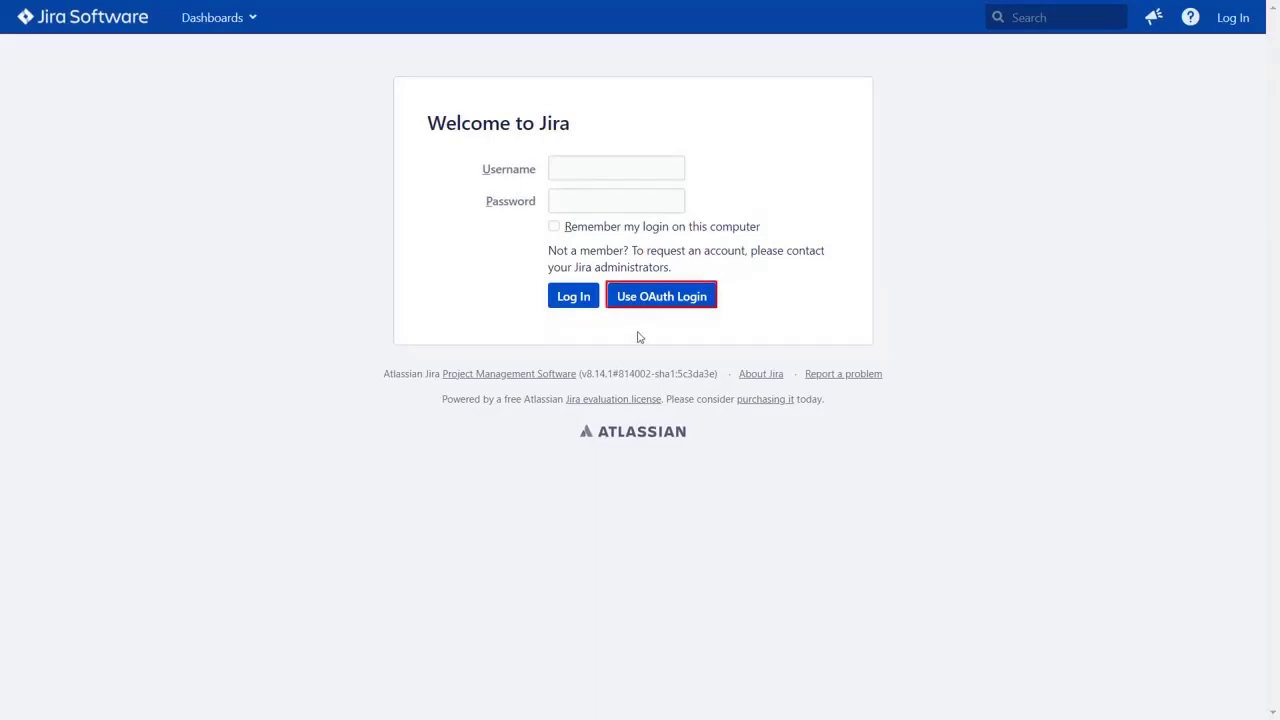
- Log in to Jira via OAuth with the Keycloak username and password, then view the profile page
click(649, 297)
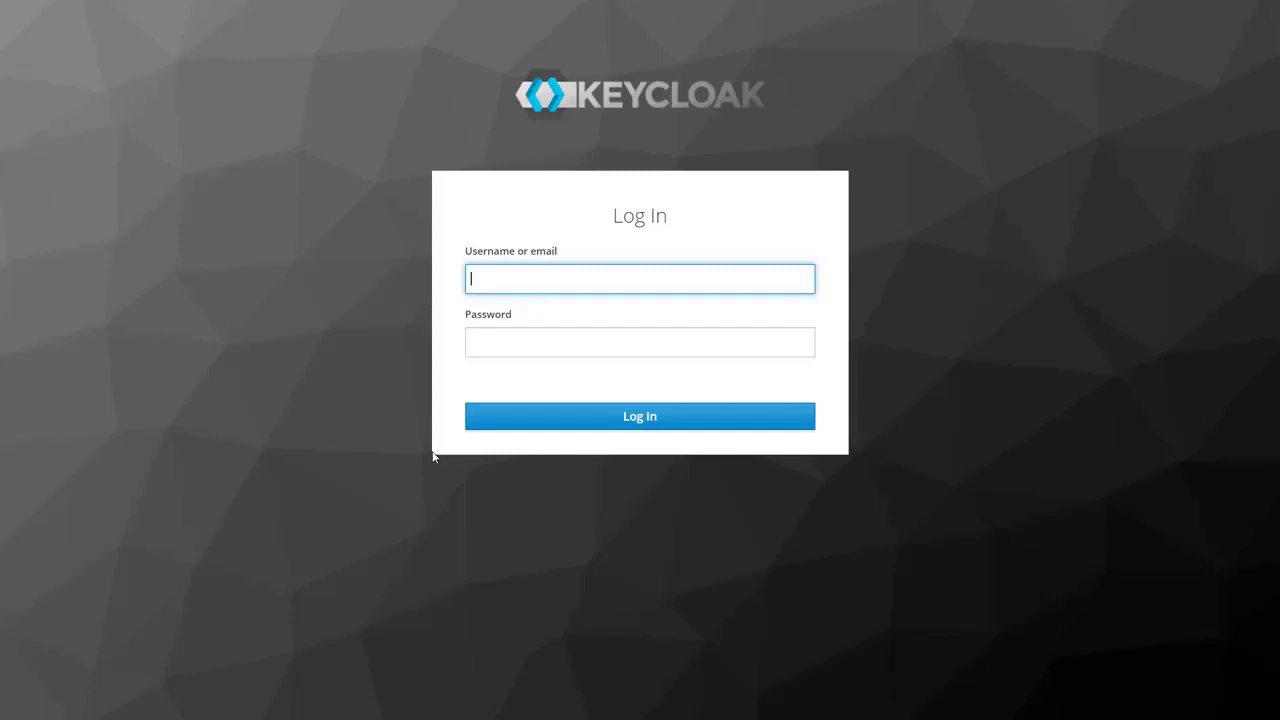
key(Tab)
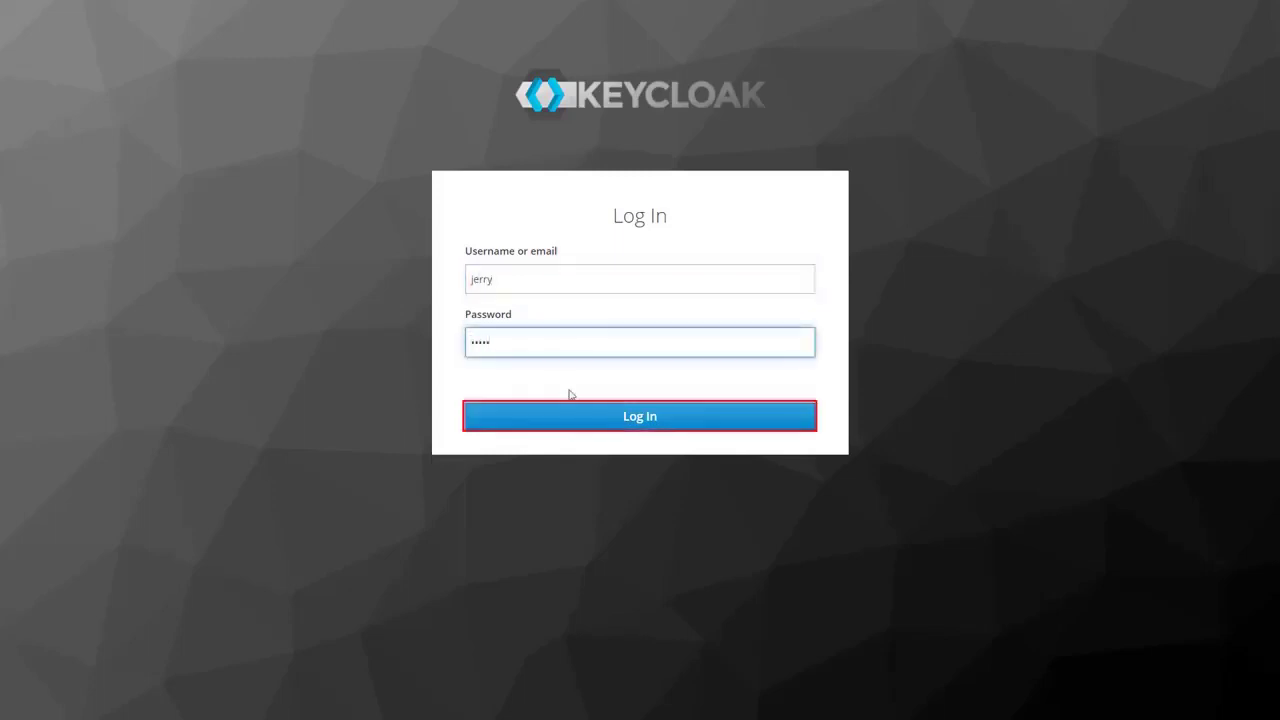
click(573, 414)
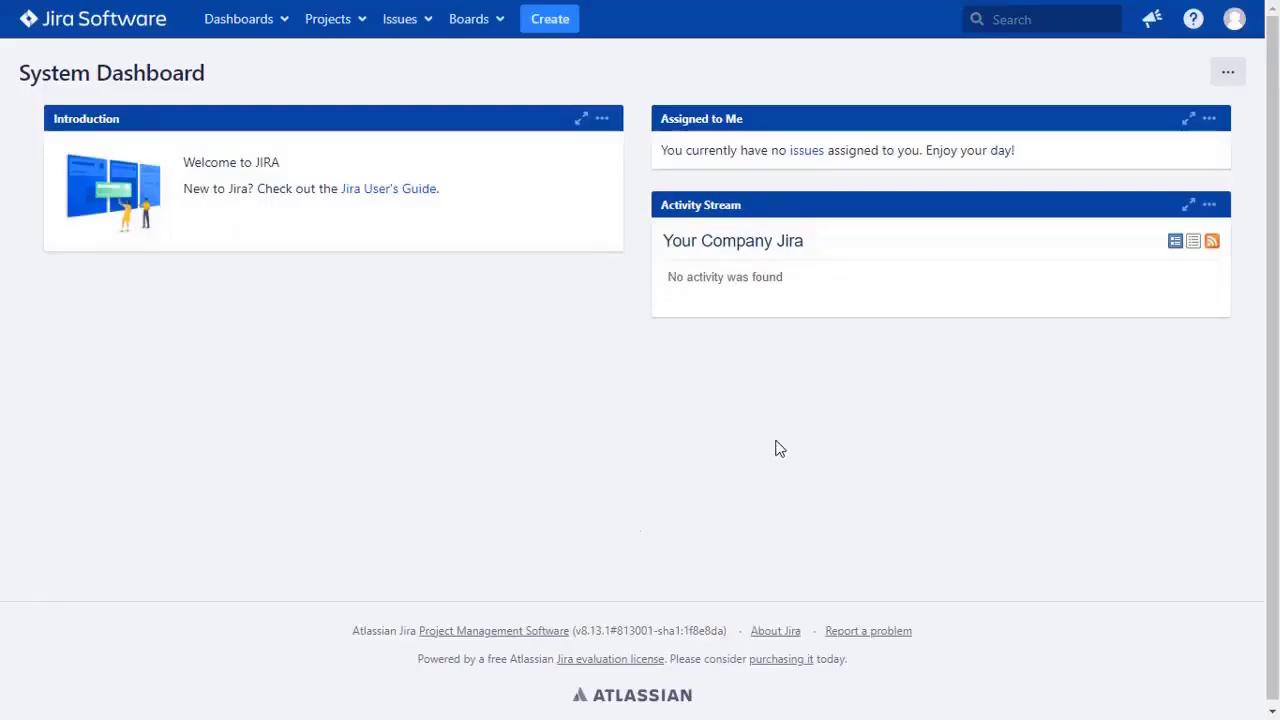
click(1237, 43)
click(1200, 52)
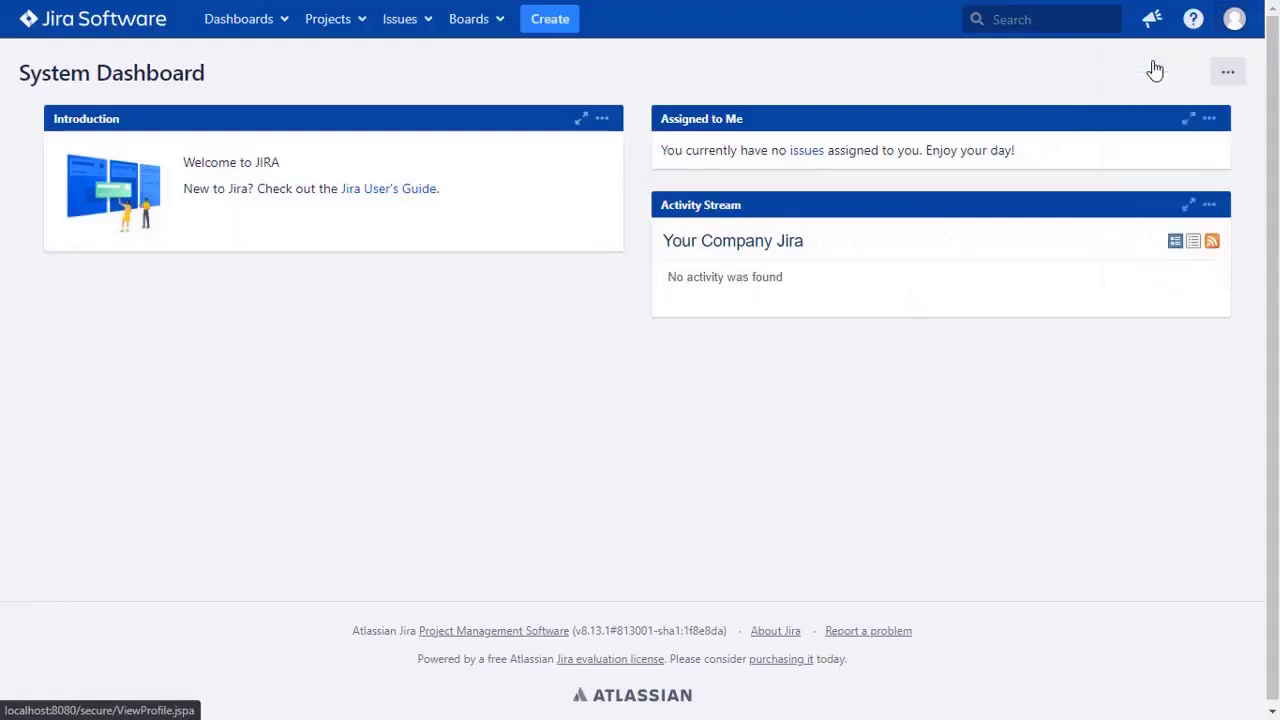